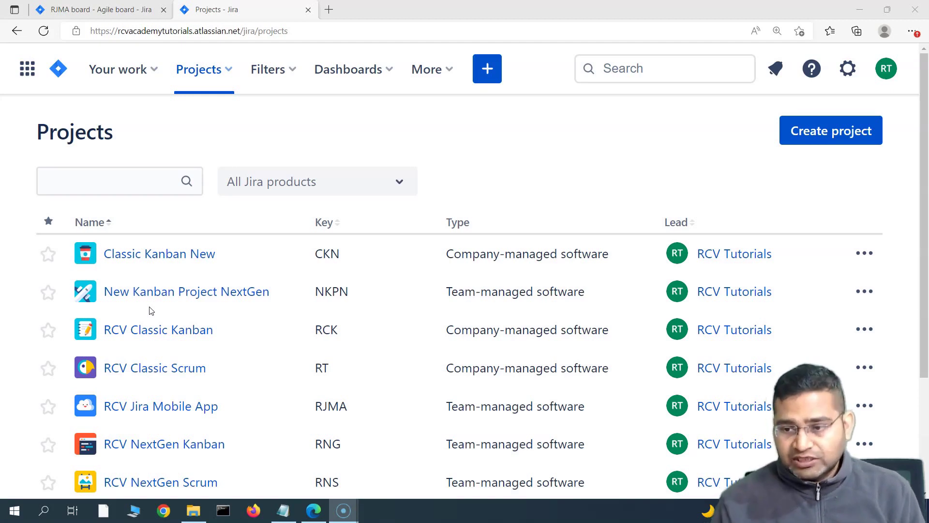
Open the project settings of the RCV Jira Mobile App project
left_click(234, 77)
left_click(300, 159)
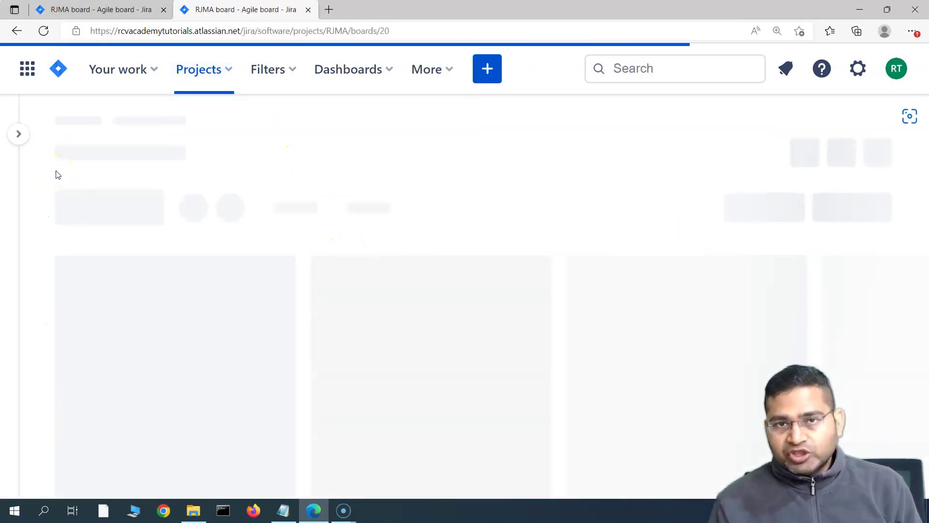
left_click(19, 137)
scroll(127, 406, "down", 2)
left_click(127, 405)
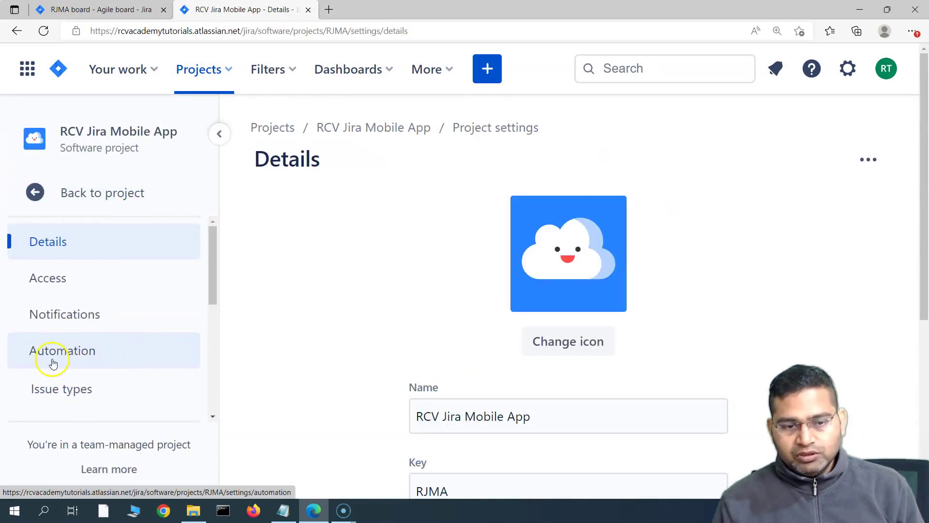
Start a new automation rule for the project and collapse the project sidebar to make room for the rule editor
left_click(107, 355)
left_click(789, 161)
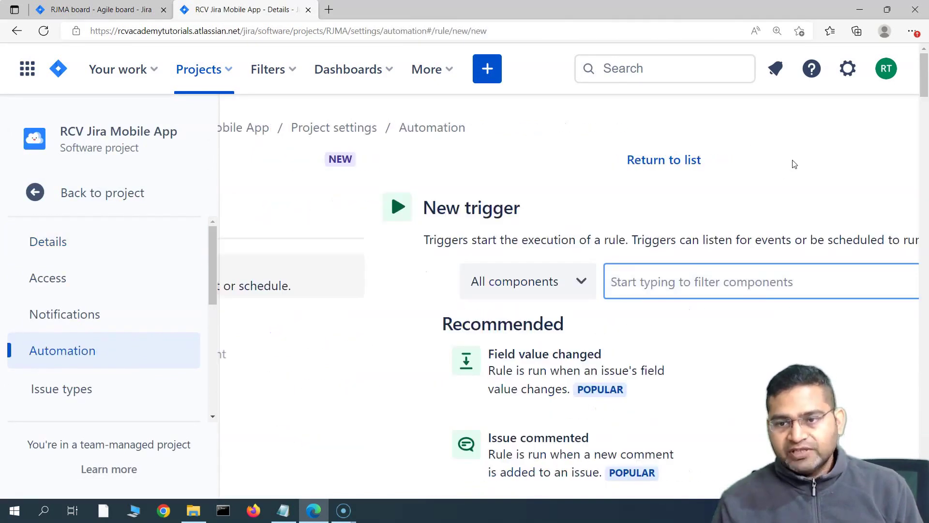
left_click(218, 134)
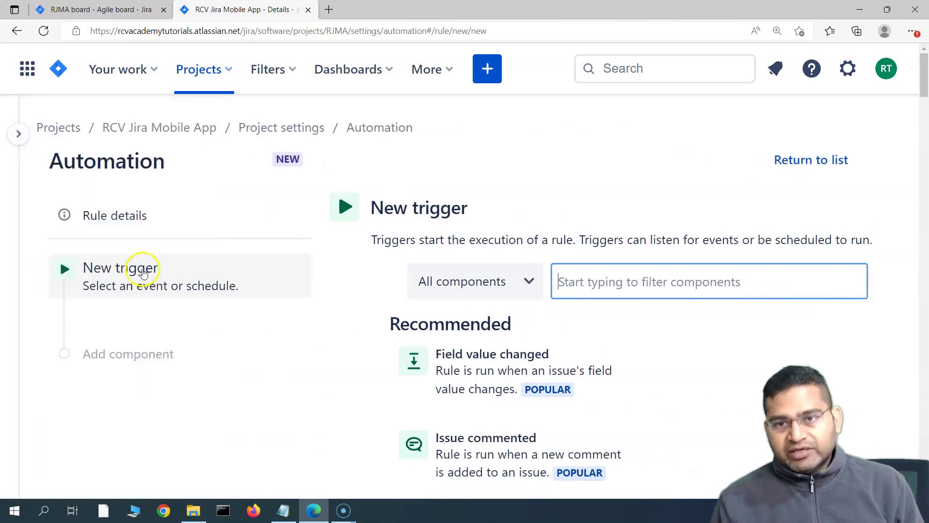
Filter the trigger components by "tra" and use Issue transitioned as the rule's trigger
left_click(598, 283)
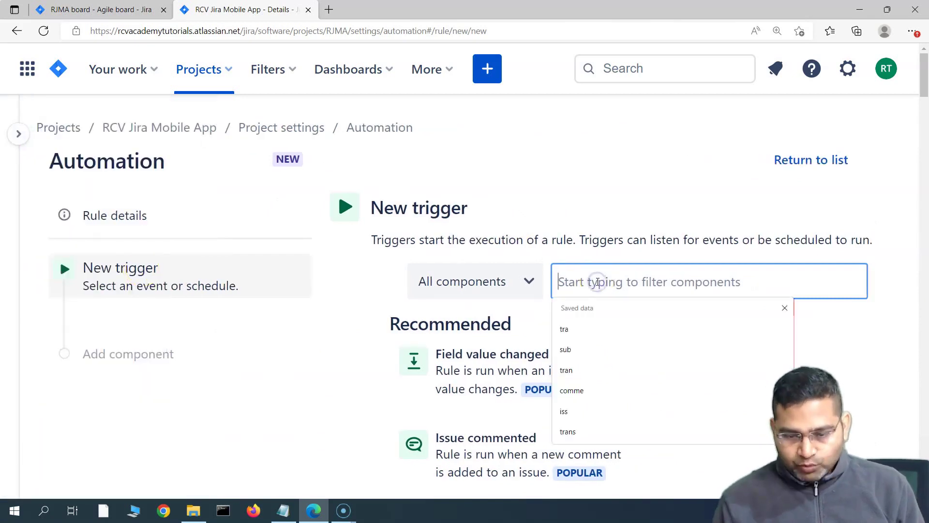
type("tra")
left_click(480, 352)
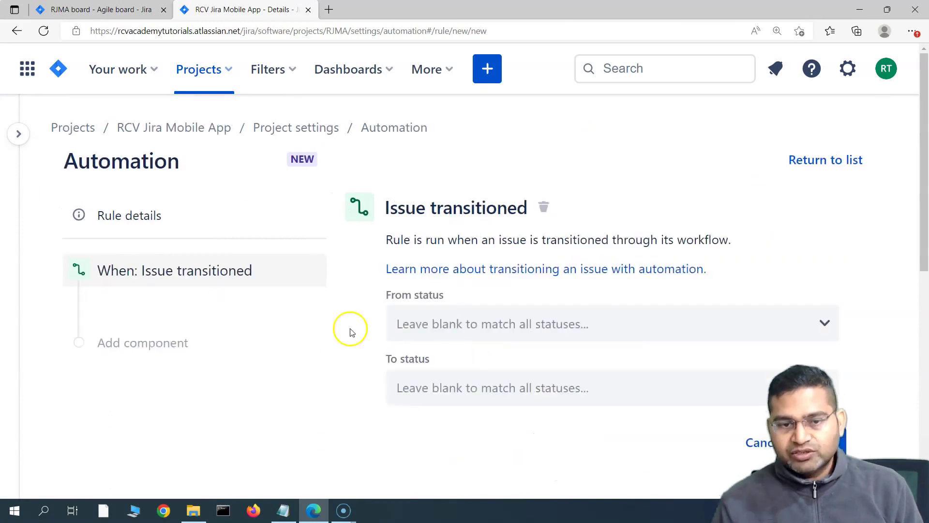
Set the trigger's To status to Done, leave From status blank, and save the trigger
left_click(530, 399)
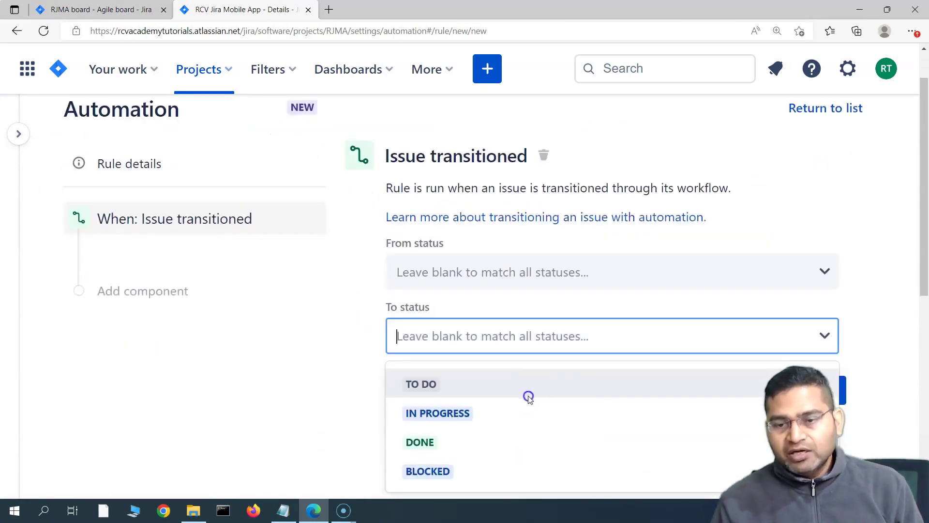
left_click(446, 303)
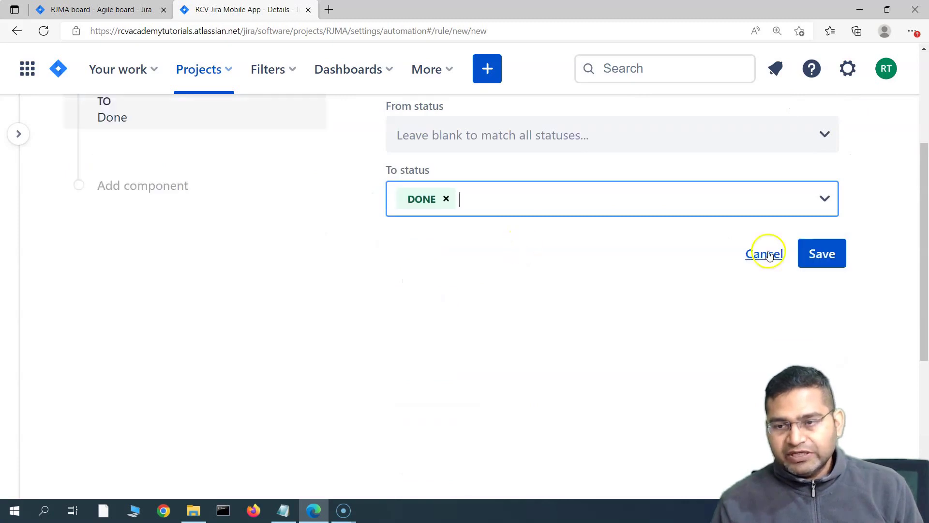
scroll(533, 314, "up", 2)
scroll(535, 336, "up", 1)
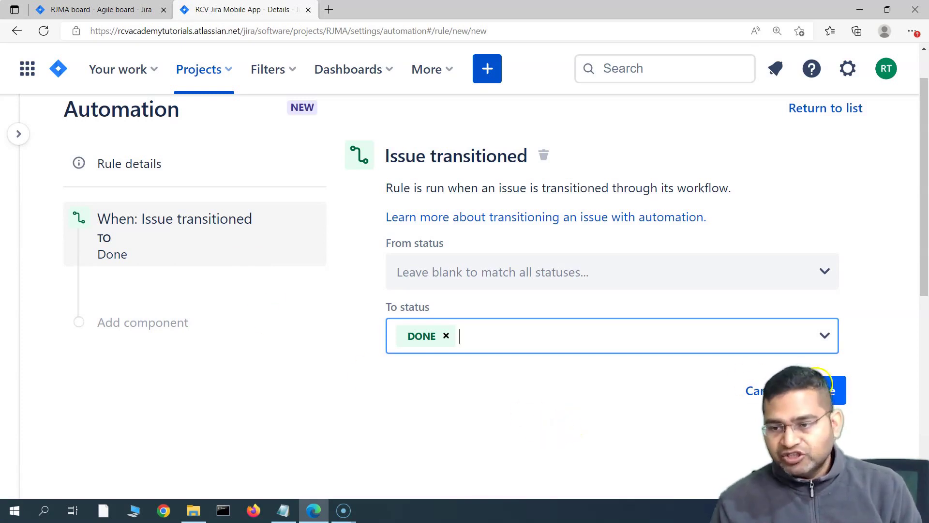
left_click(835, 392)
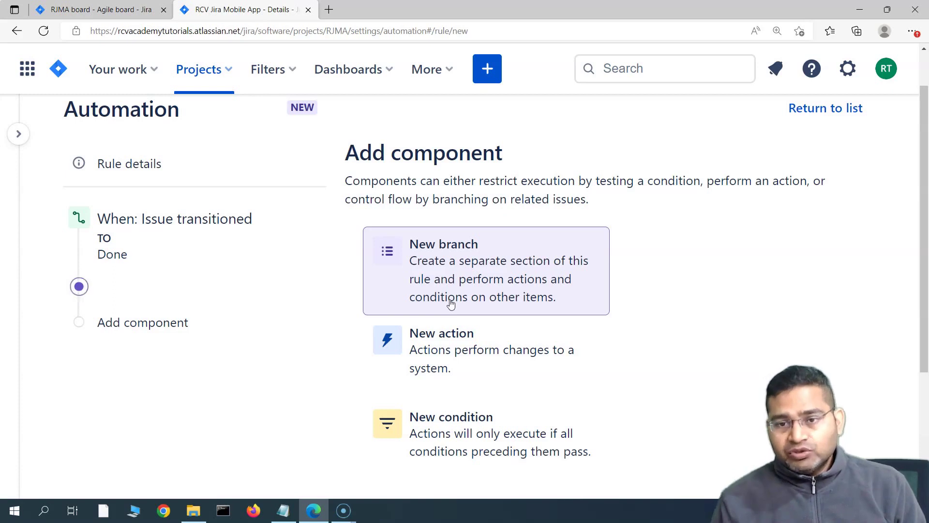
Add a new branch of the type Branch rule / related issues after the trigger
left_click(449, 277)
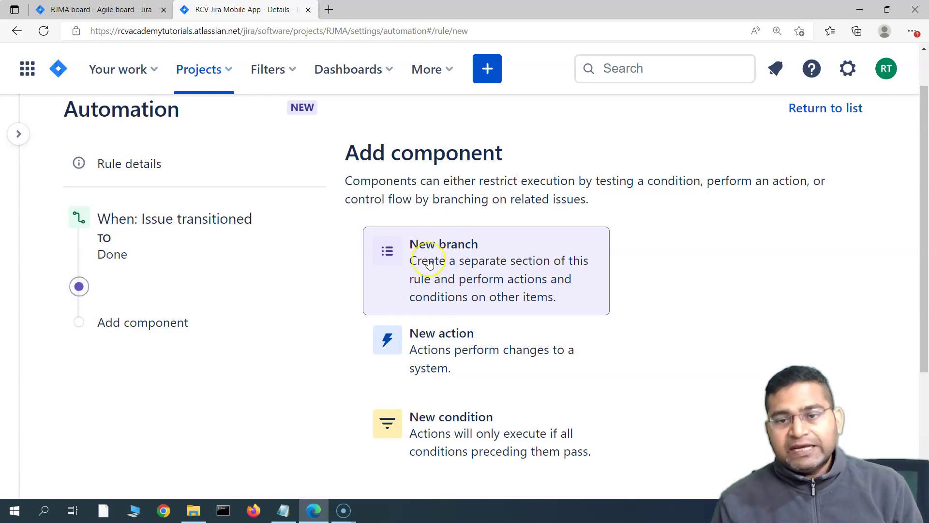
left_click(446, 277)
scroll(365, 329, "down", 3)
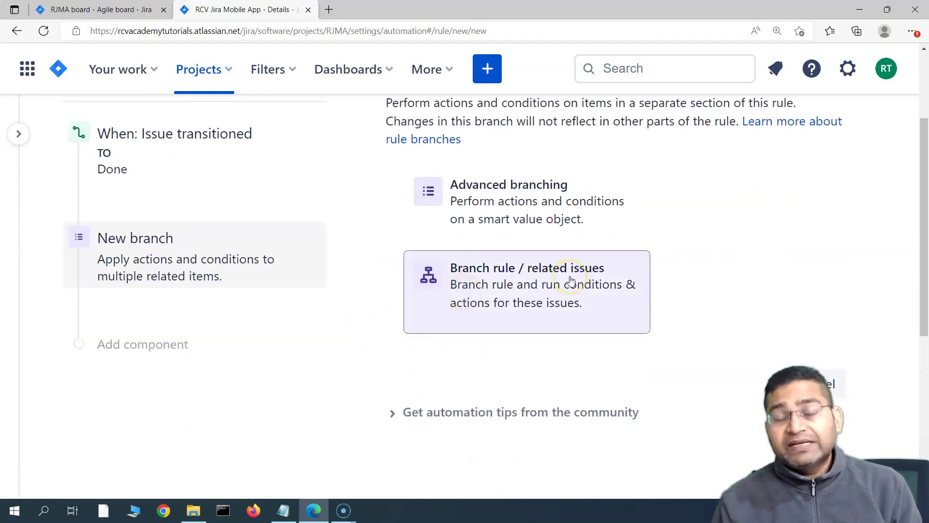
left_click(490, 290)
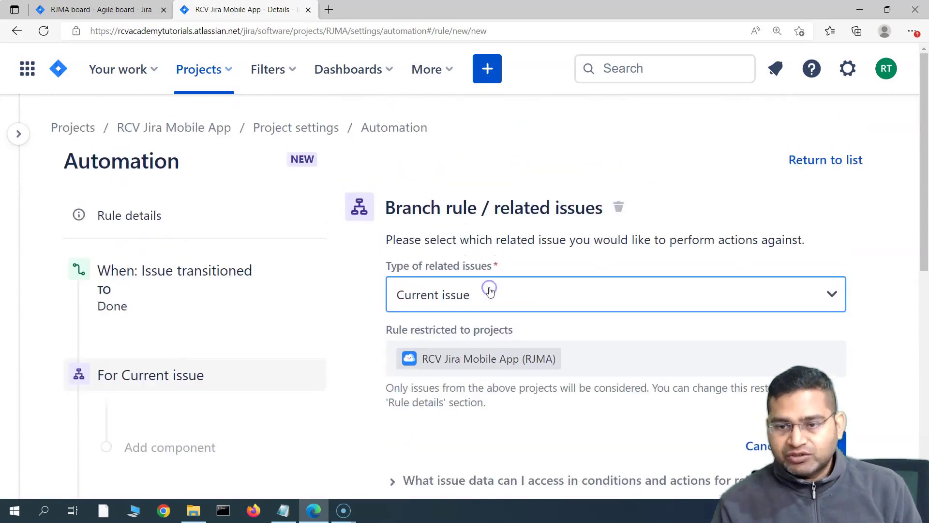
Set the branch's type of related issues to Parent and save the branch
scroll(415, 308, "down", 2)
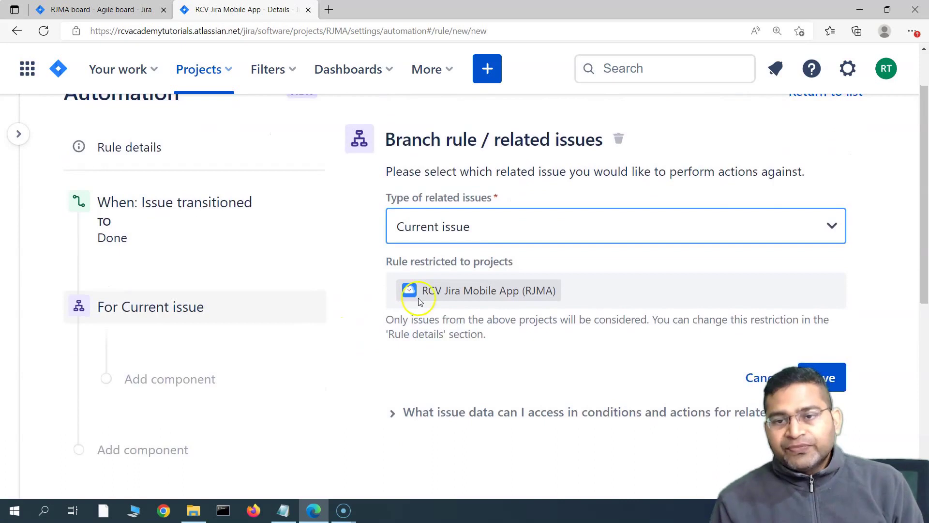
left_click(501, 234)
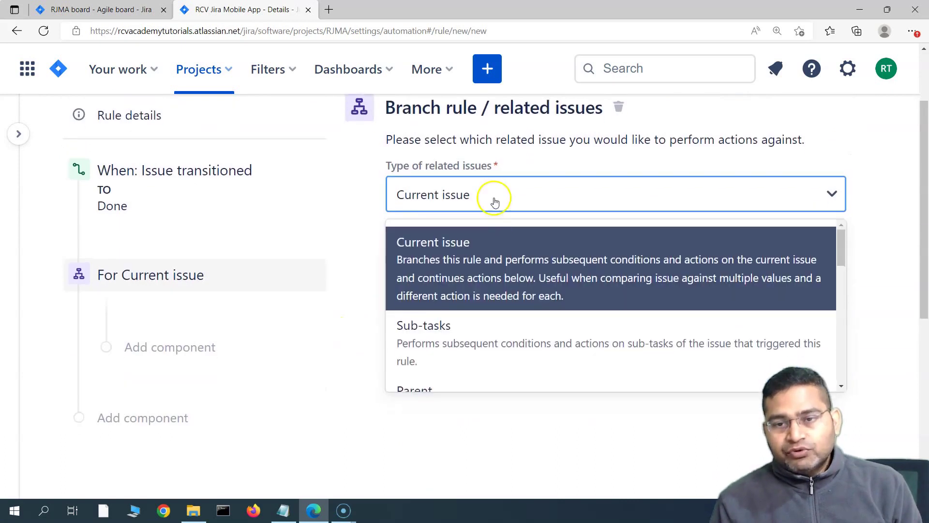
scroll(485, 293, "down", 2)
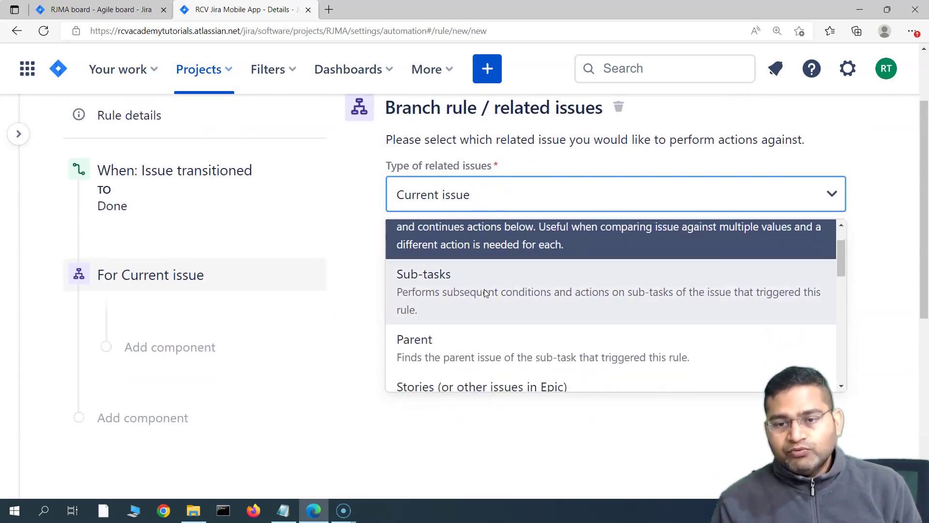
scroll(504, 328, "down", 1)
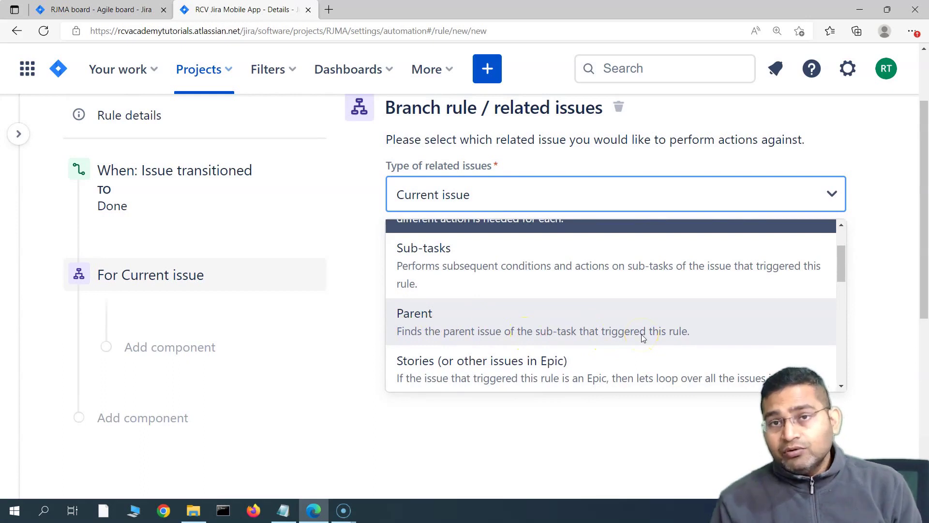
left_click(490, 322)
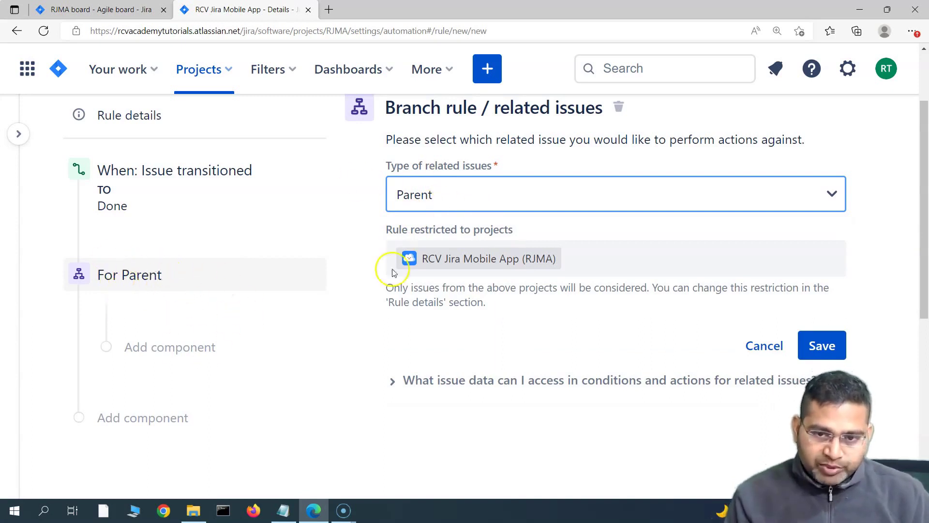
scroll(449, 291, "up", 1)
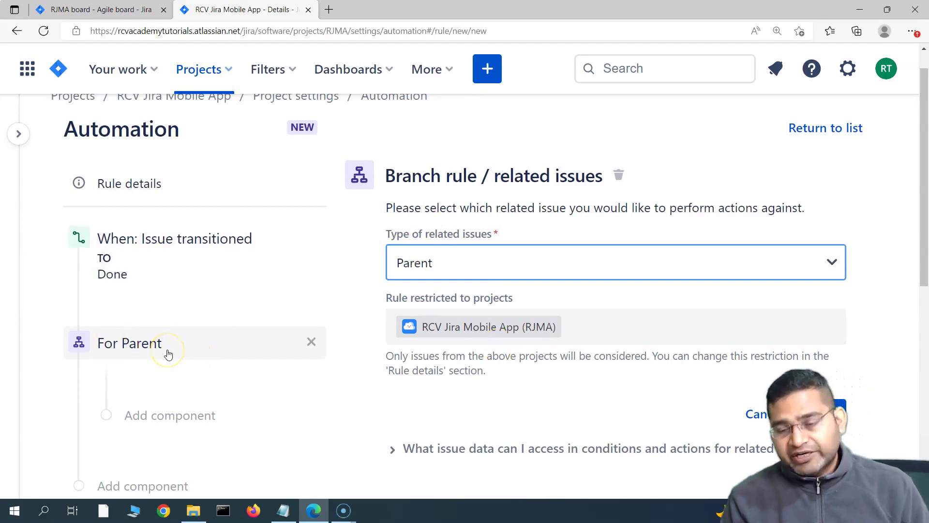
scroll(718, 379, "down", 1)
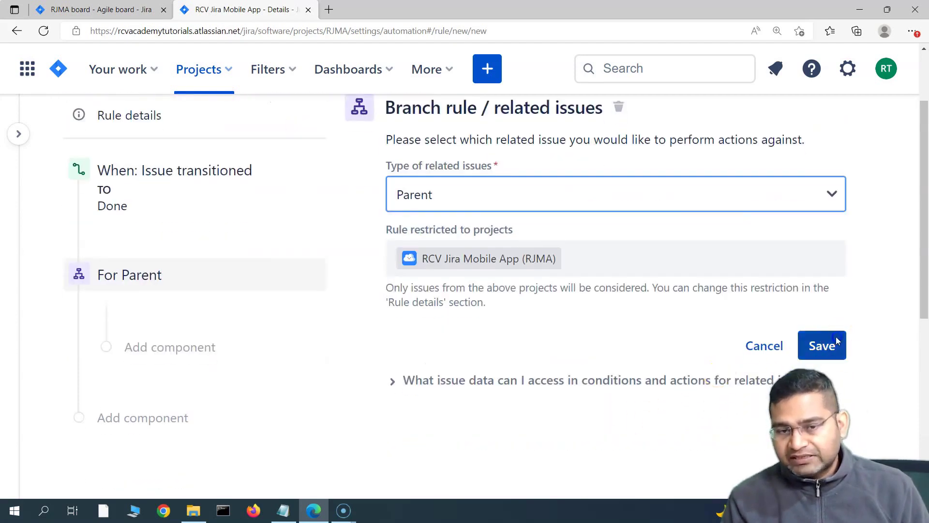
left_click(838, 342)
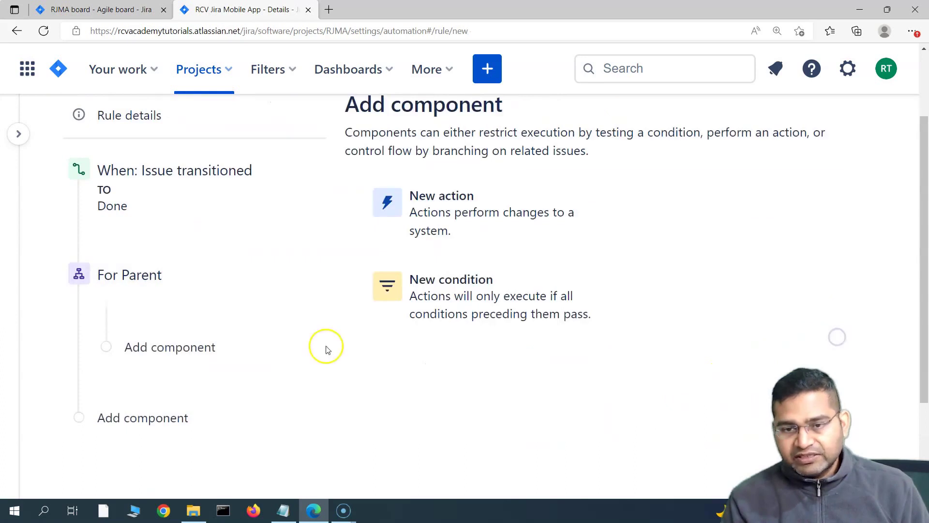
Add an Issue fields condition inside the For Parent branch
left_click(163, 351)
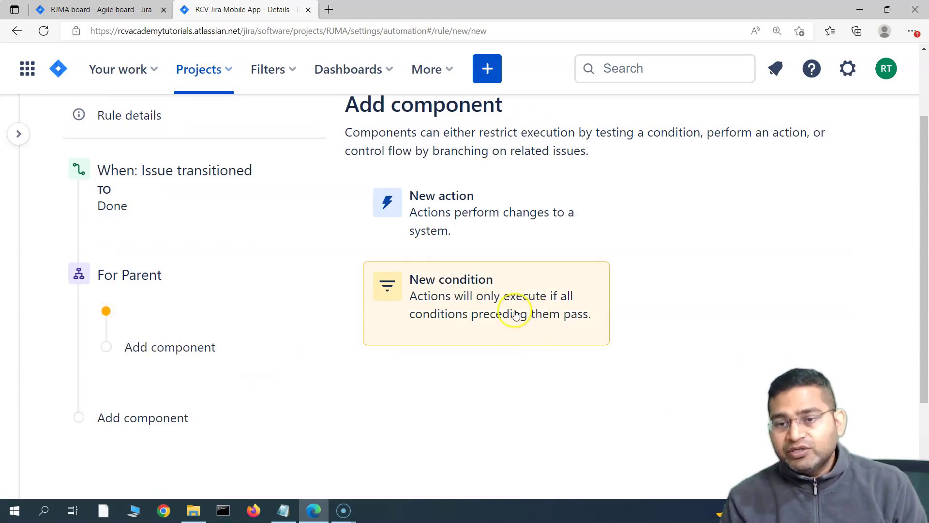
left_click(516, 315)
scroll(407, 375, "down", 3)
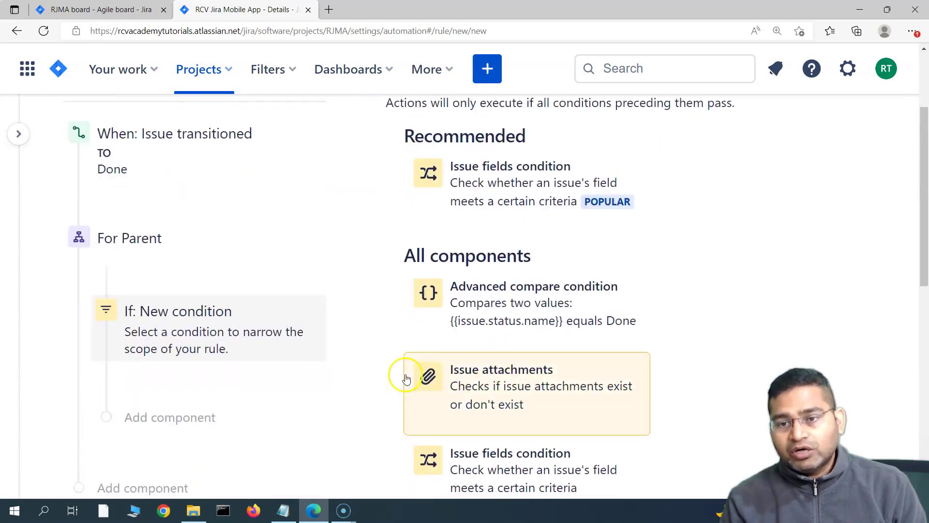
scroll(355, 349, "down", 3)
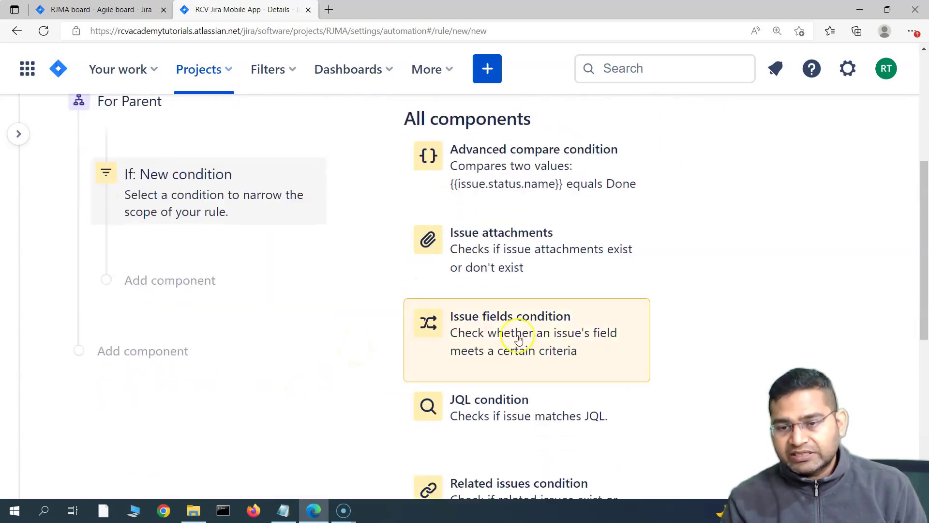
left_click(531, 341)
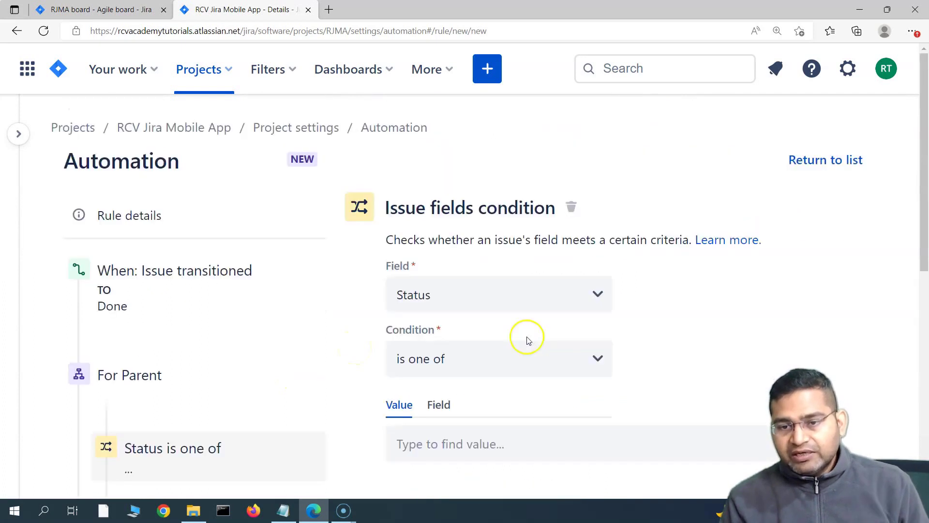
Configure the condition so that Status does not equal Done, and save it
left_click(473, 363)
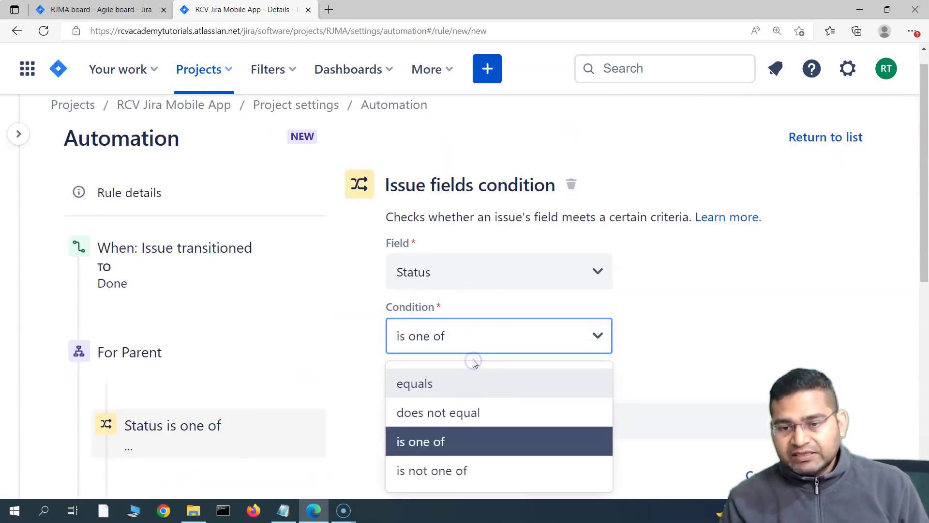
left_click(479, 411)
left_click(465, 420)
scroll(465, 416, "down", 3)
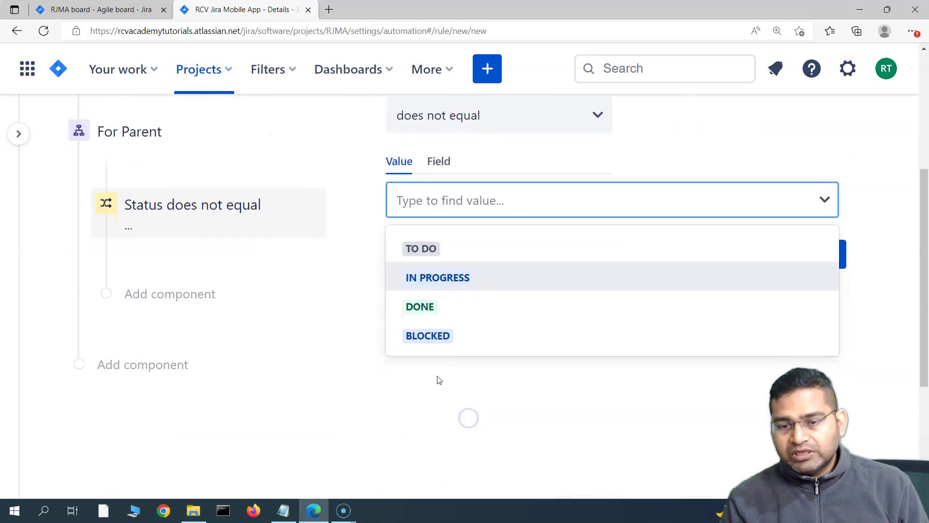
left_click(442, 312)
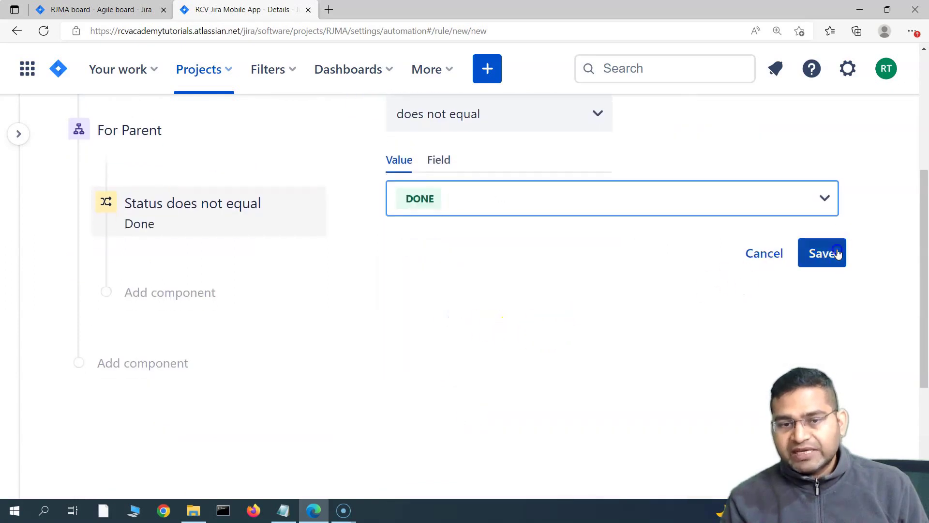
left_click(824, 253)
scroll(193, 336, "up", 3)
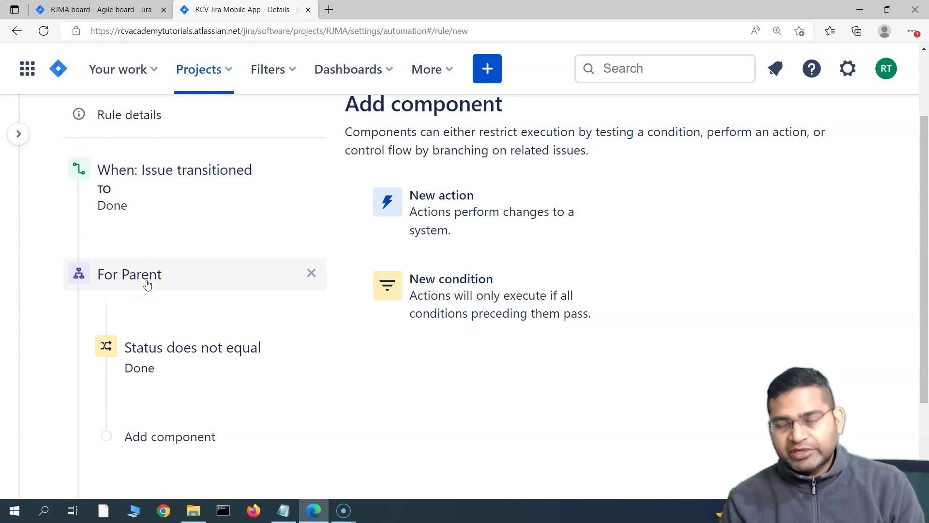
left_click(161, 353)
left_click(181, 364)
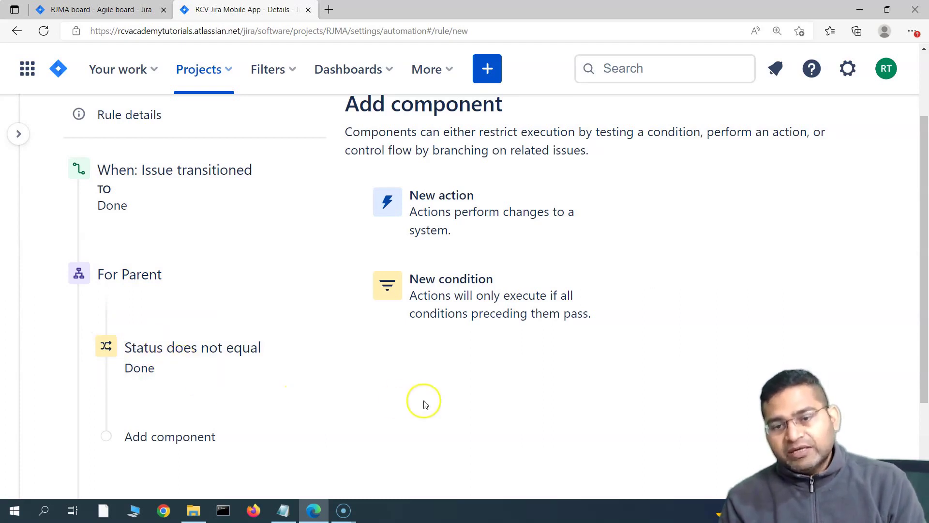
Add a Related issues condition inside the For Parent branch, after the status condition
left_click(446, 311)
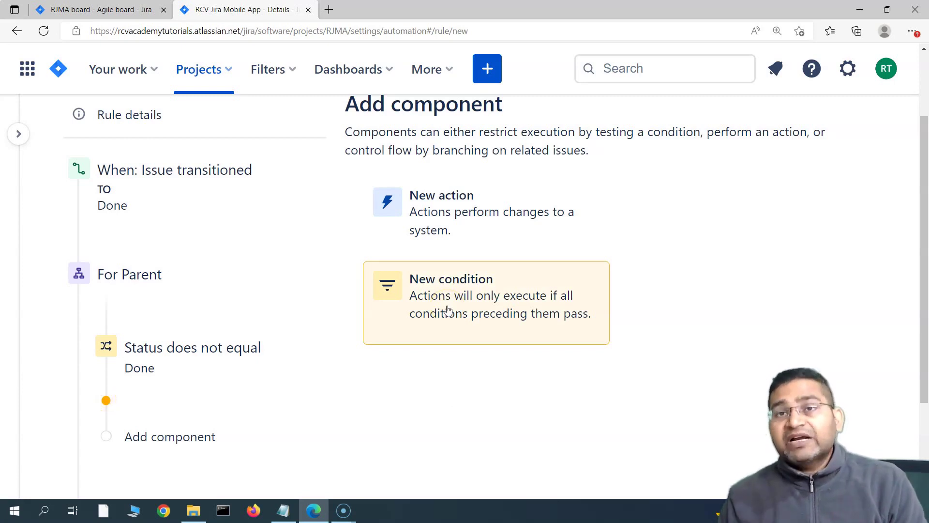
left_click(443, 306)
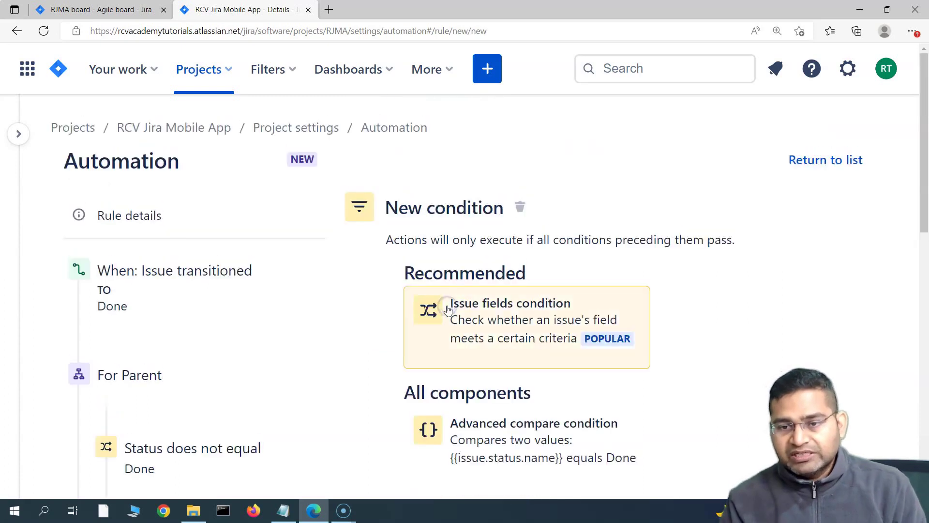
scroll(421, 353, "down", 2)
scroll(504, 197, "up", 3)
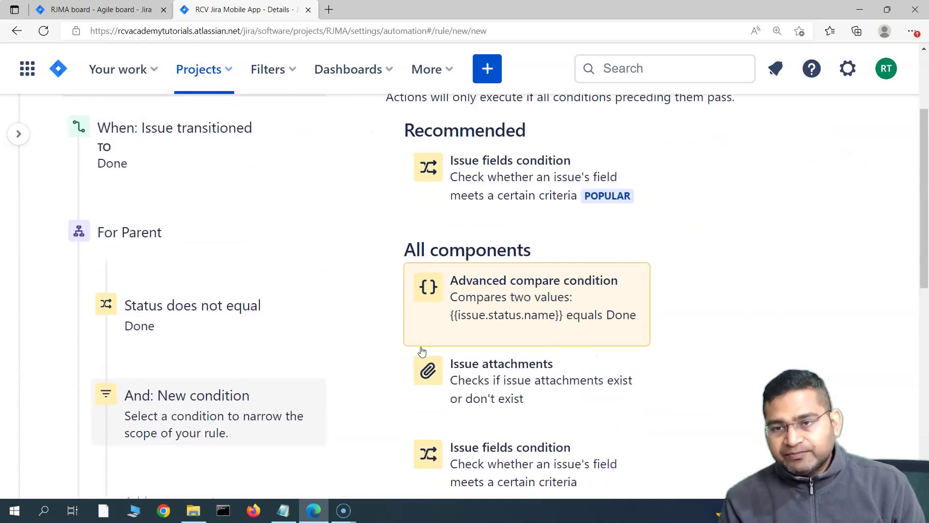
scroll(505, 197, "down", 3)
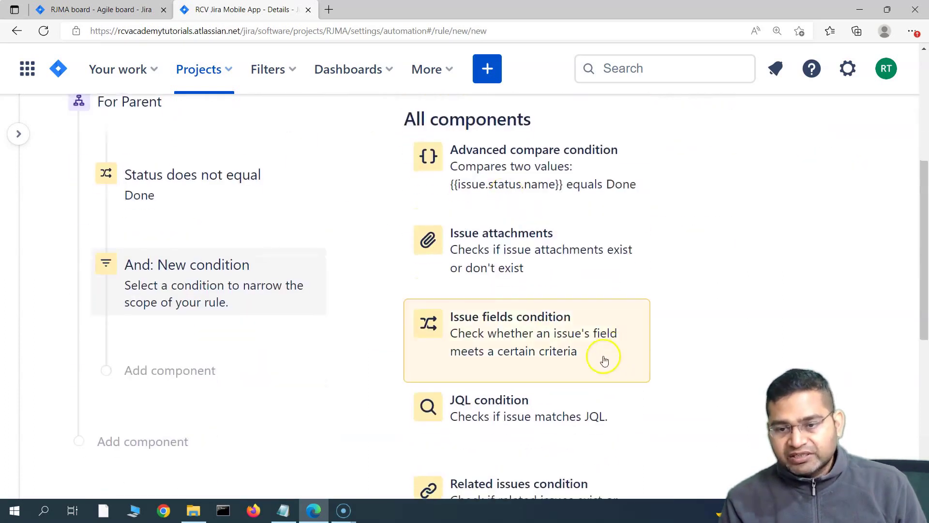
scroll(604, 358, "down", 1)
scroll(437, 355, "down", 3)
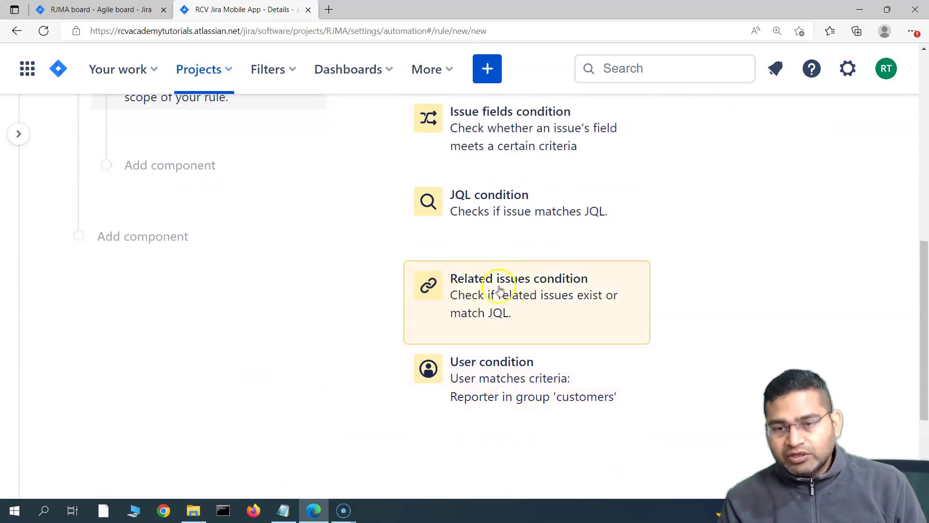
scroll(421, 334, "up", 1)
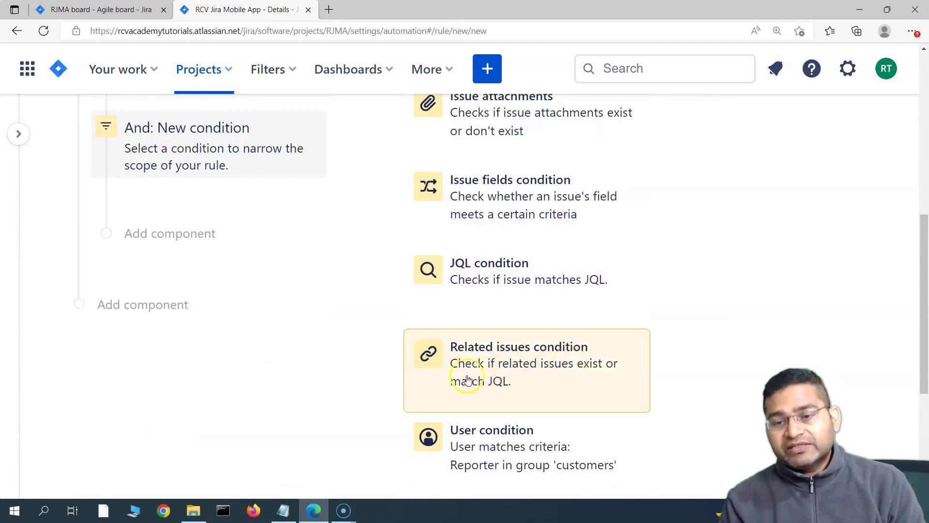
left_click(542, 368)
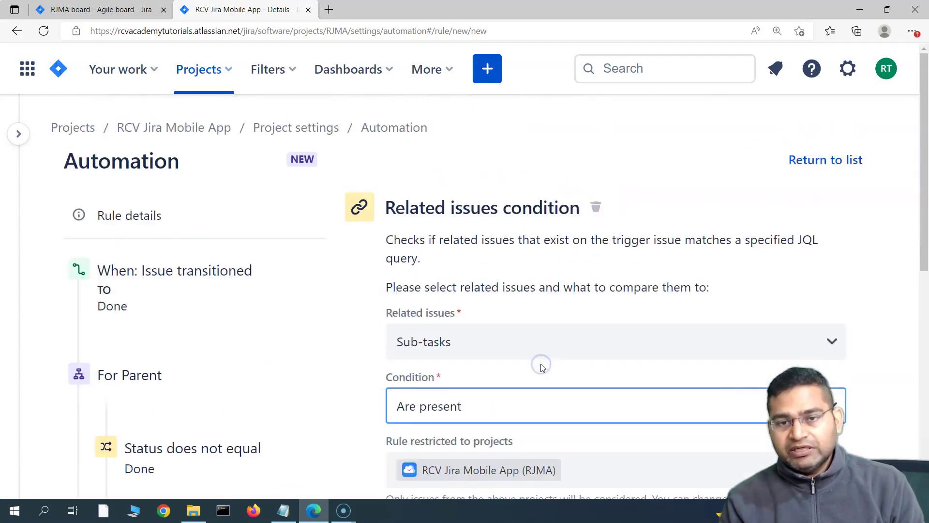
Set the sub-tasks condition to All match specified JQL with the query status = "Done", and save it
scroll(311, 363, "down", 4)
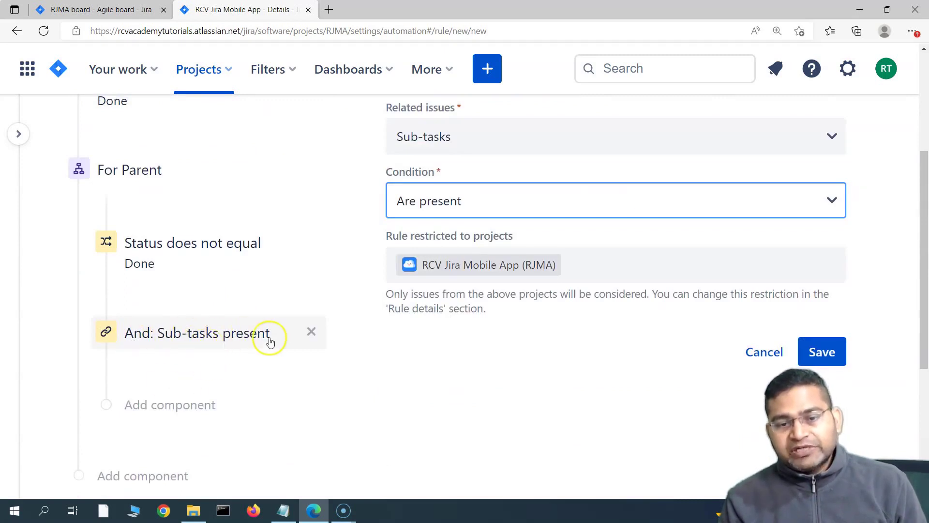
scroll(160, 320, "up", 1)
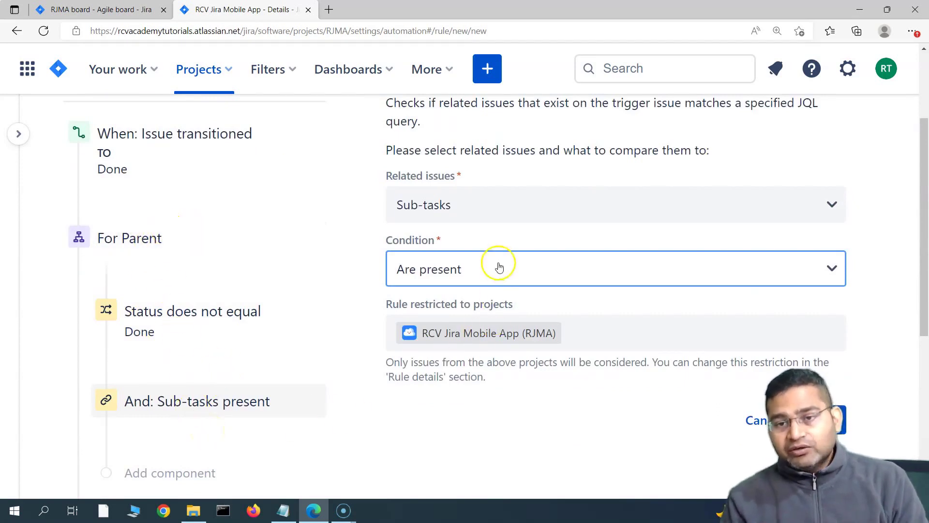
left_click(470, 280)
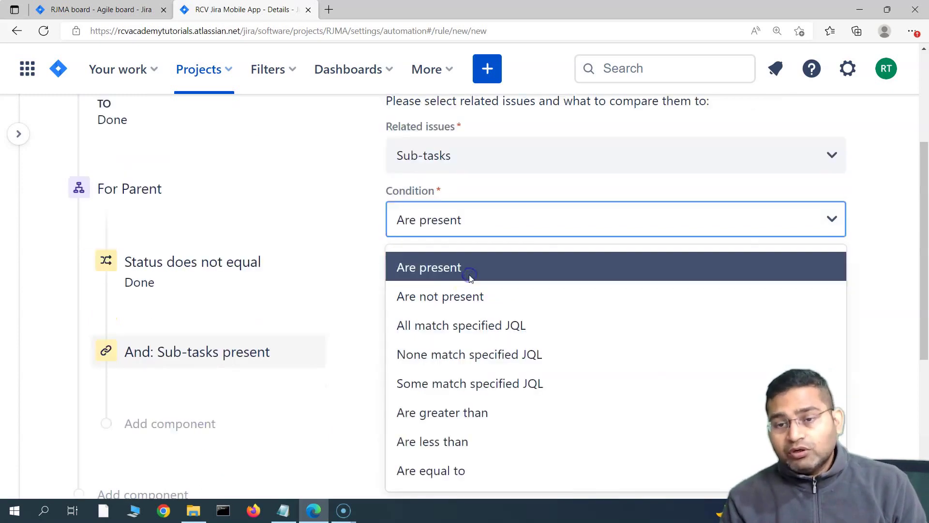
left_click(483, 328)
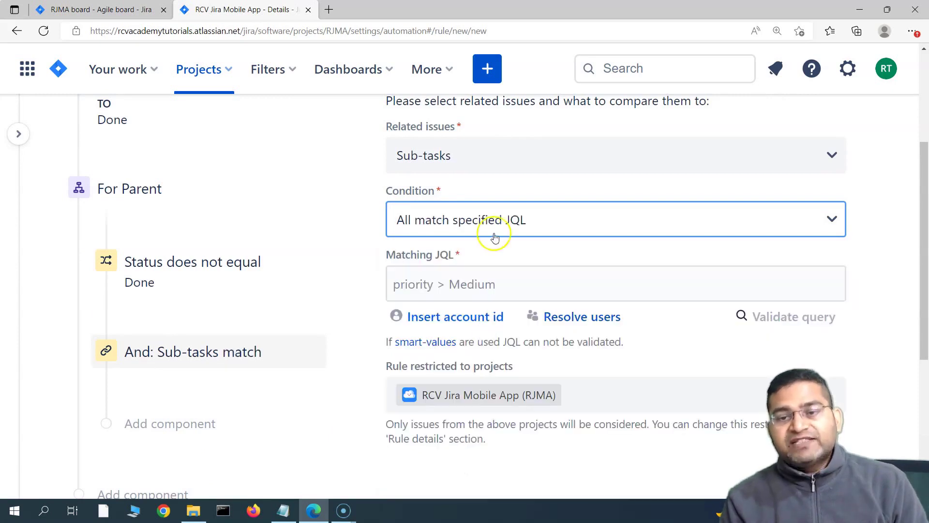
left_click(415, 284)
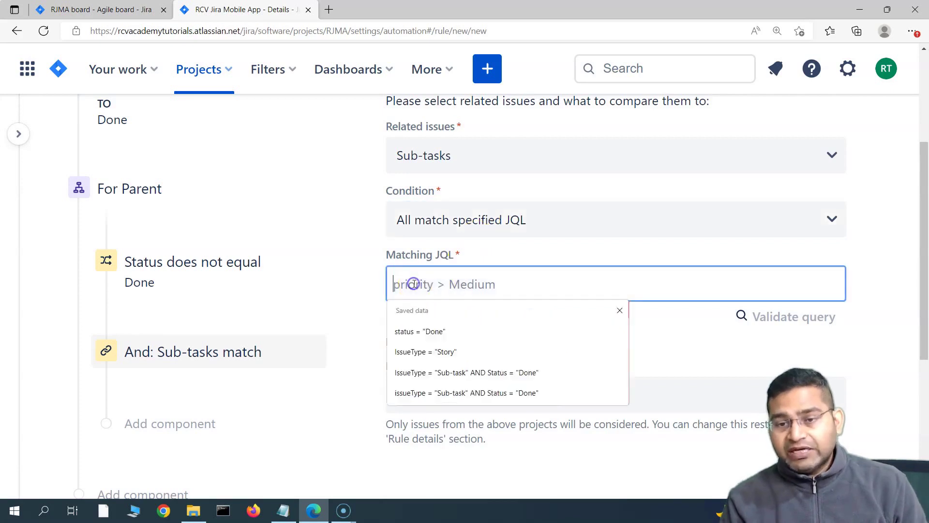
left_click(422, 332)
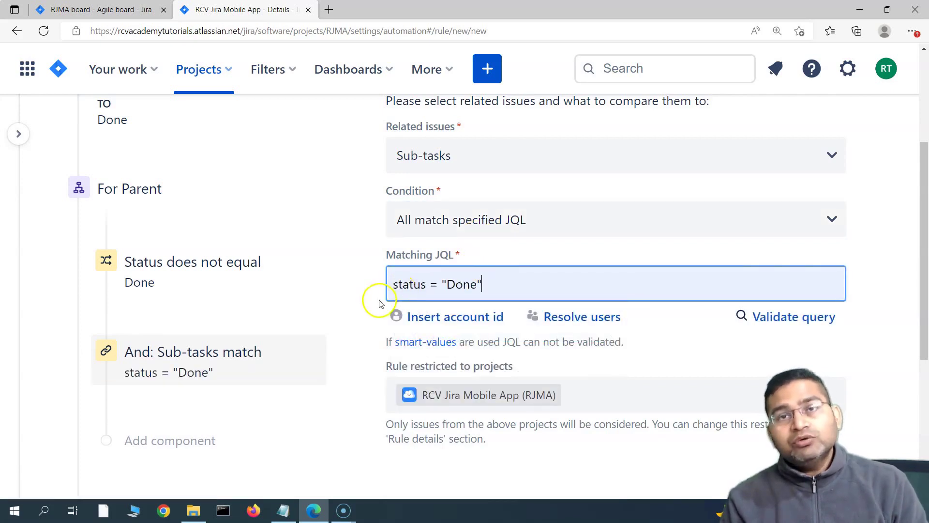
scroll(722, 315, "down", 1)
scroll(480, 376, "up", 3)
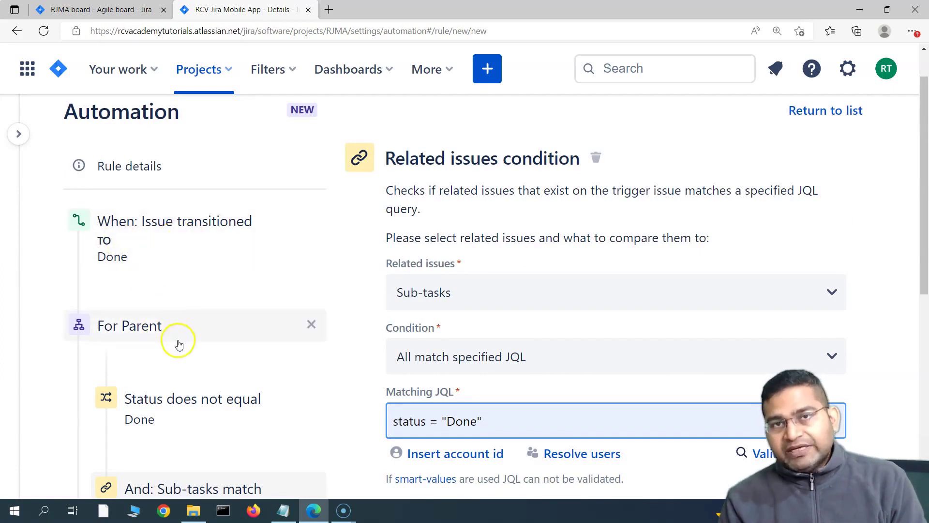
scroll(164, 339, "down", 2)
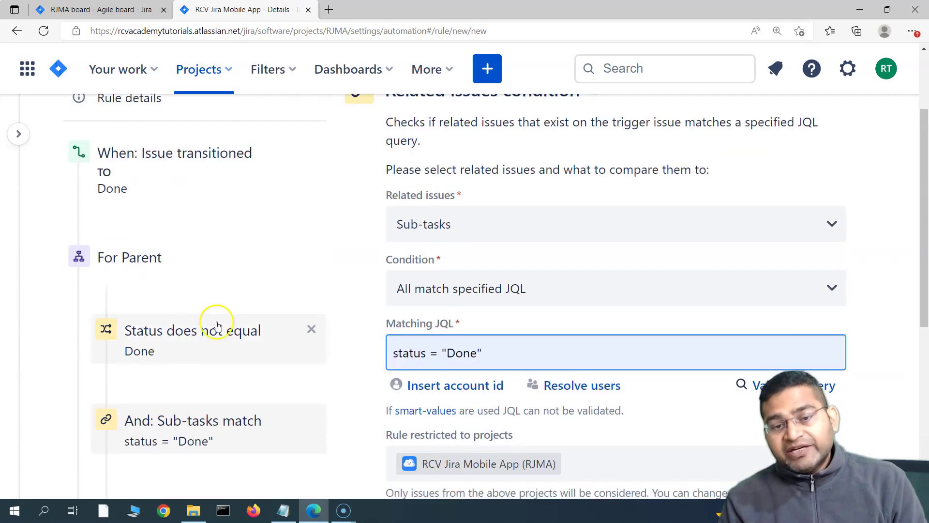
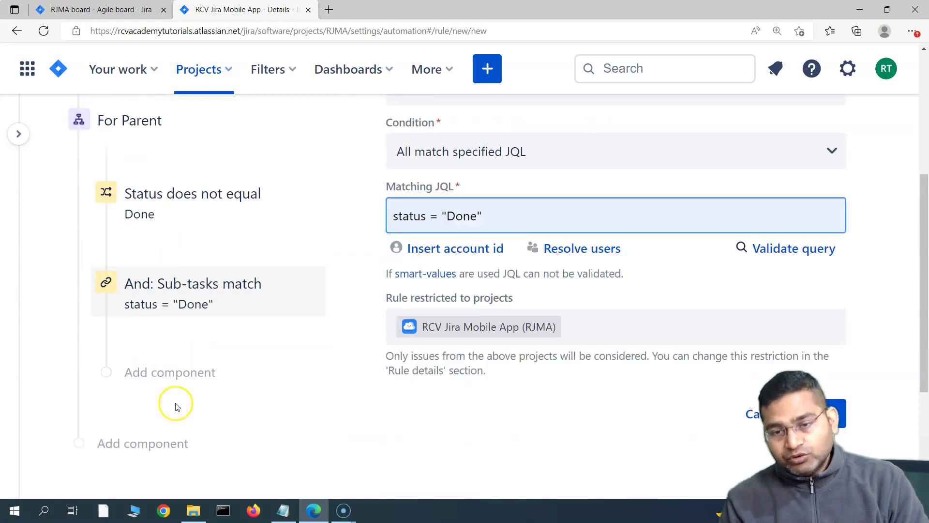
left_click(826, 414)
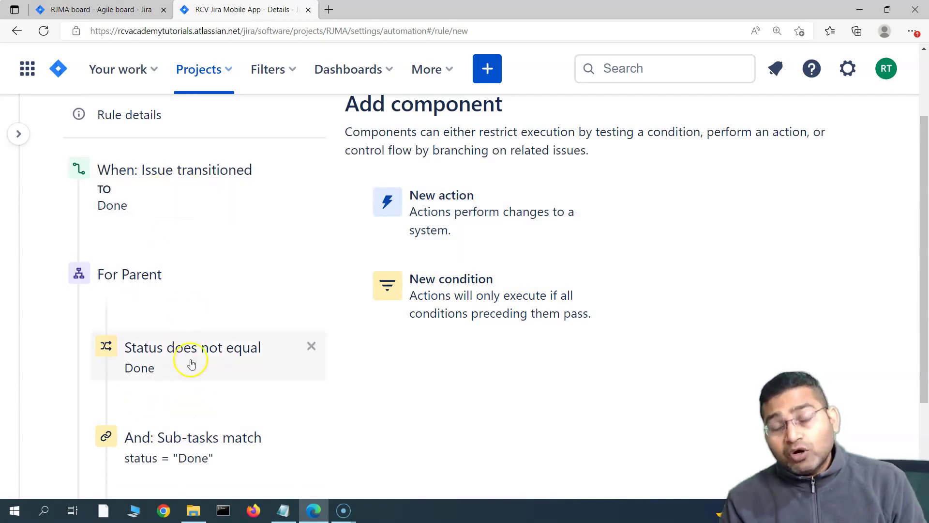
Add a new action that transitions the issue after the sub-tasks condition, filtering the components by "tra"
scroll(187, 401, "down", 1)
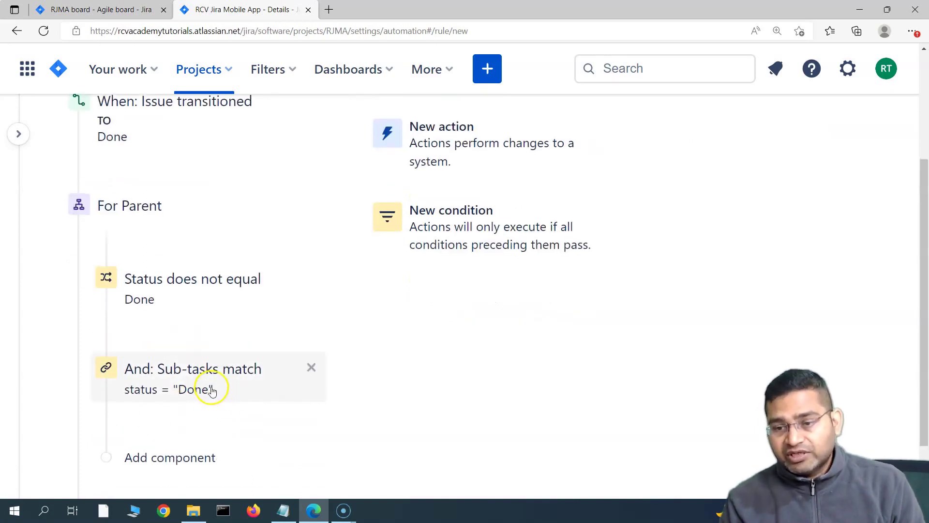
left_click(452, 162)
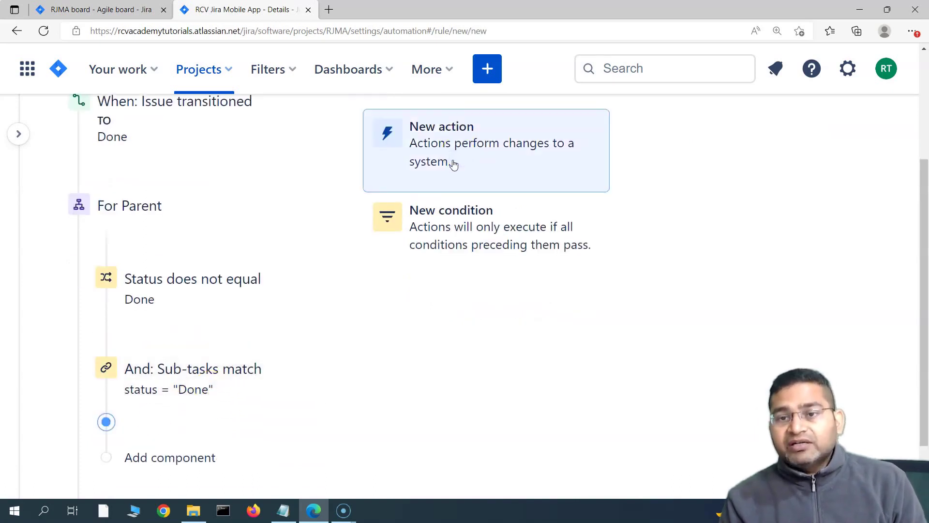
scroll(388, 276, "down", 3)
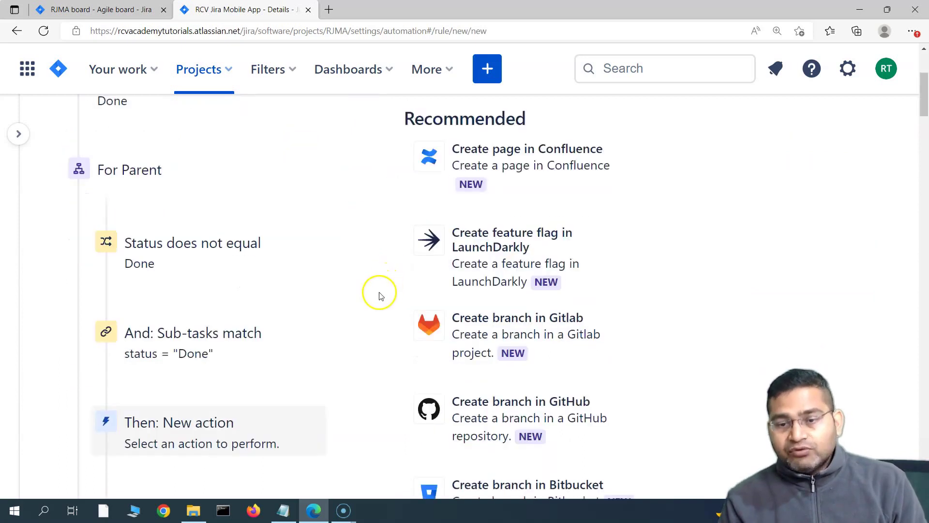
scroll(378, 292, "up", 5)
left_click(583, 277)
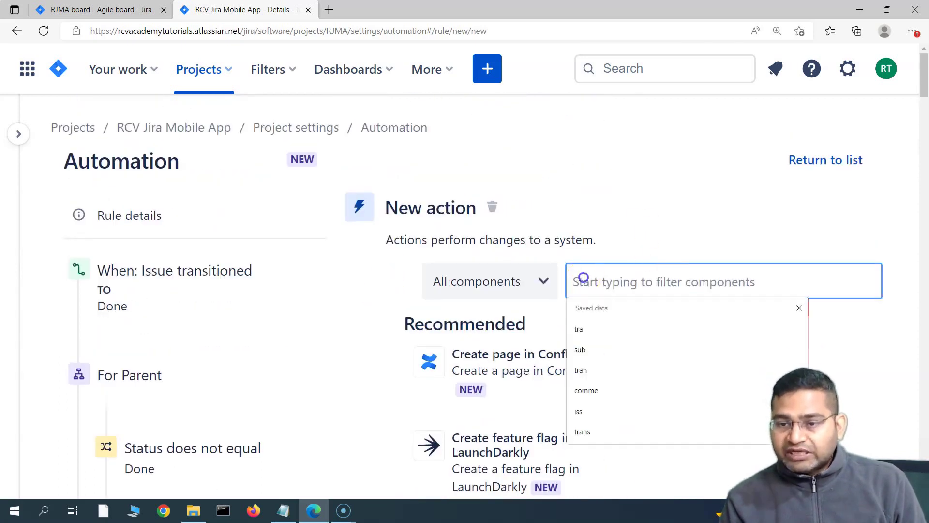
type("t")
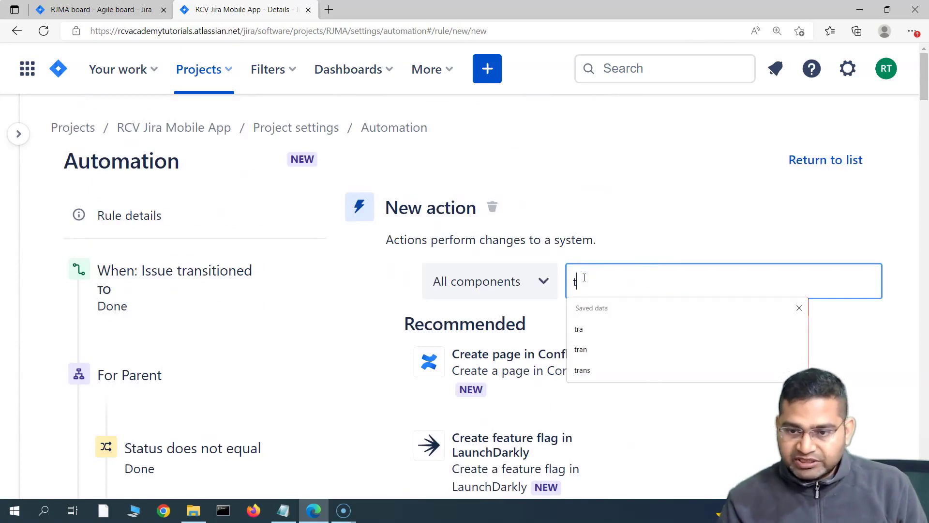
type("ra")
left_click(514, 365)
Set the transition action's destination status to Done and save the action
scroll(483, 333, "down", 4)
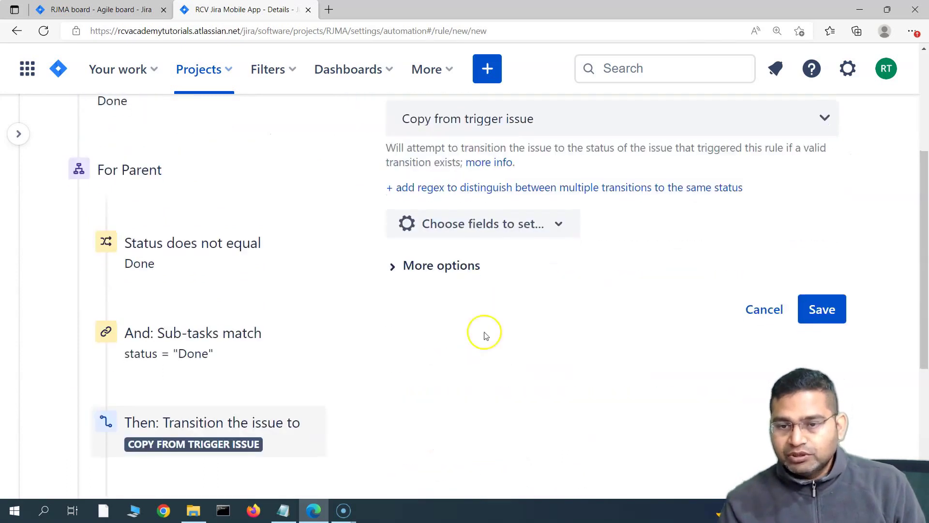
scroll(511, 256, "up", 3)
left_click(510, 256)
scroll(481, 325, "down", 3)
left_click(426, 313)
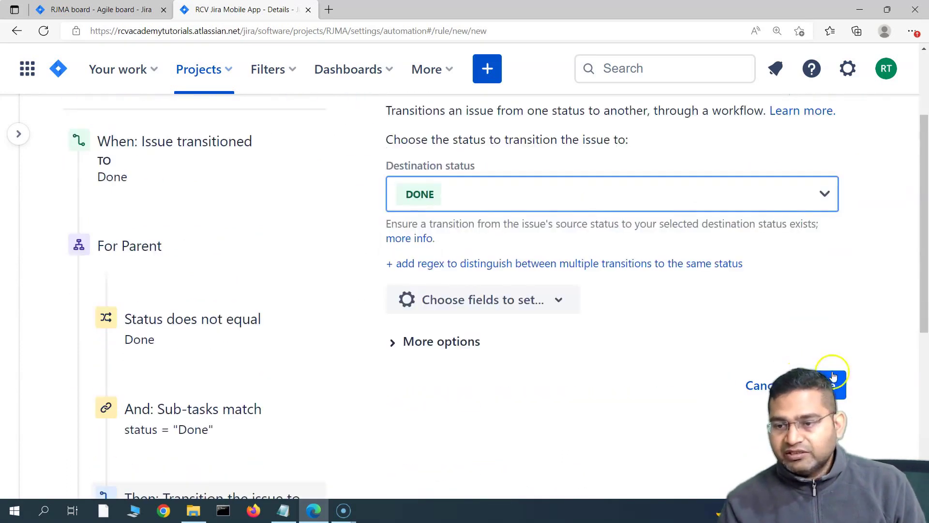
left_click(825, 382)
Review the rule's full chain from the trigger through the For Parent branch, its two conditions and the transition action
scroll(293, 318, "down", 3)
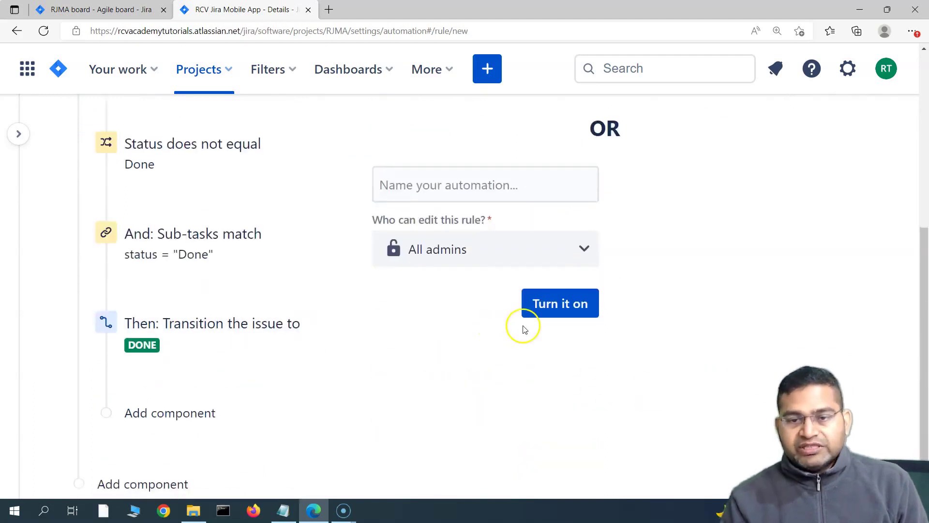
scroll(276, 345, "up", 6)
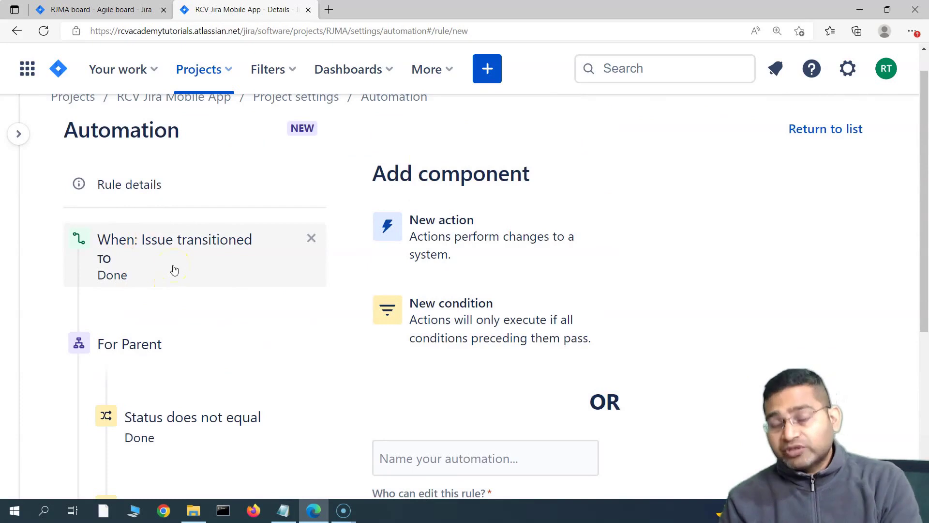
scroll(174, 270, "down", 1)
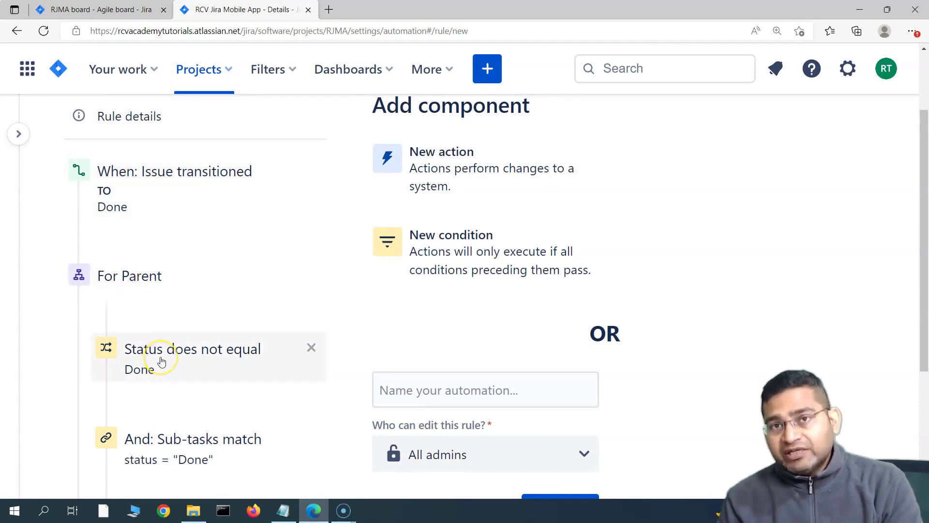
scroll(161, 361, "down", 1)
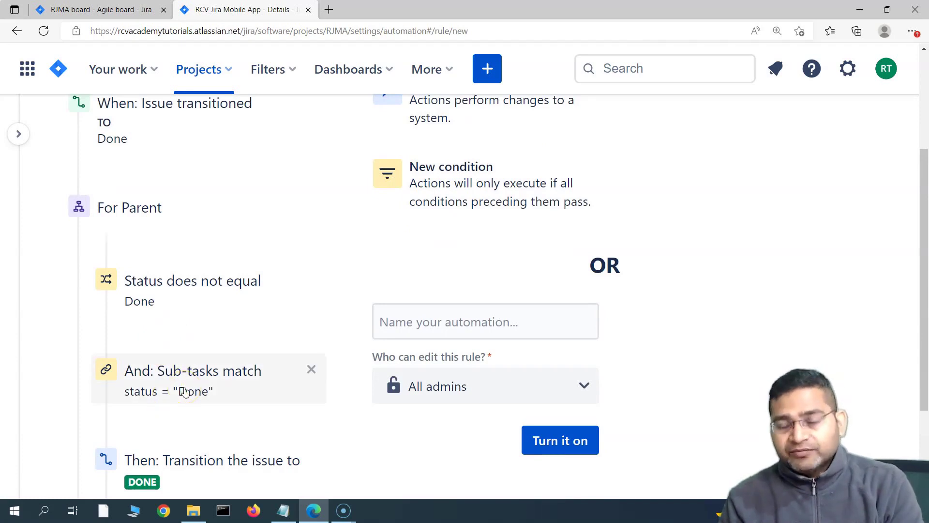
scroll(184, 391, "up", 1)
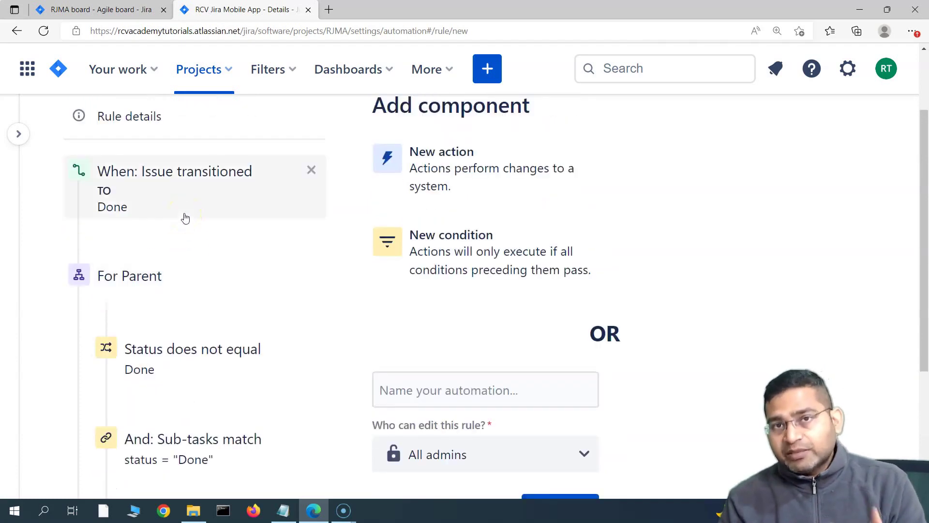
scroll(192, 280, "down", 1)
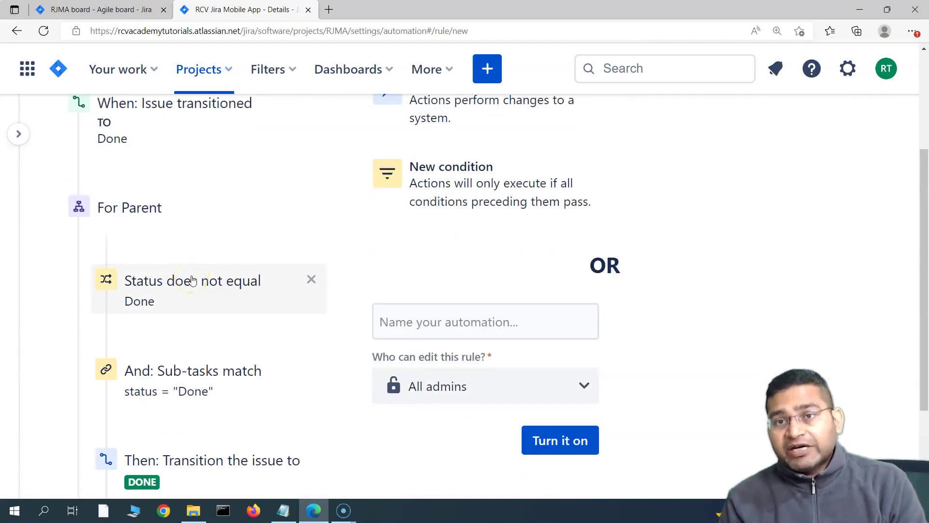
scroll(192, 280, "up", 2)
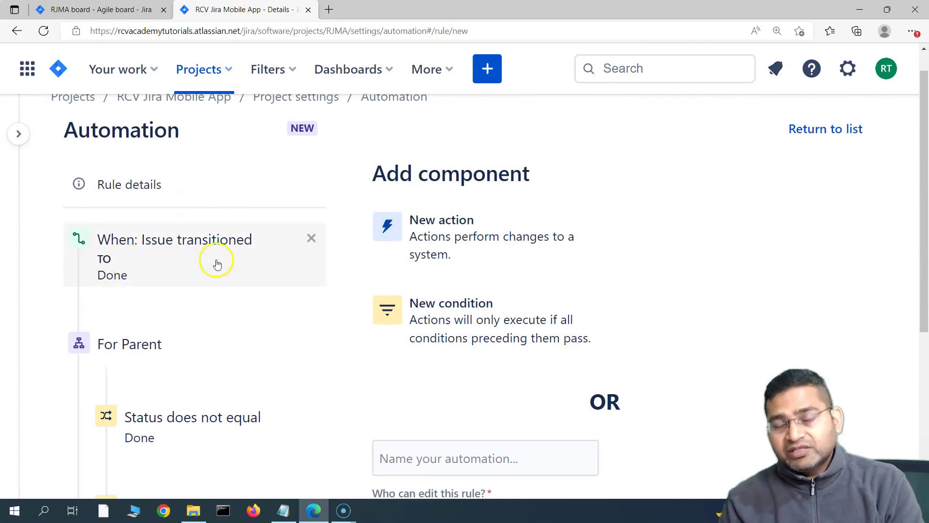
scroll(201, 301, "down", 2)
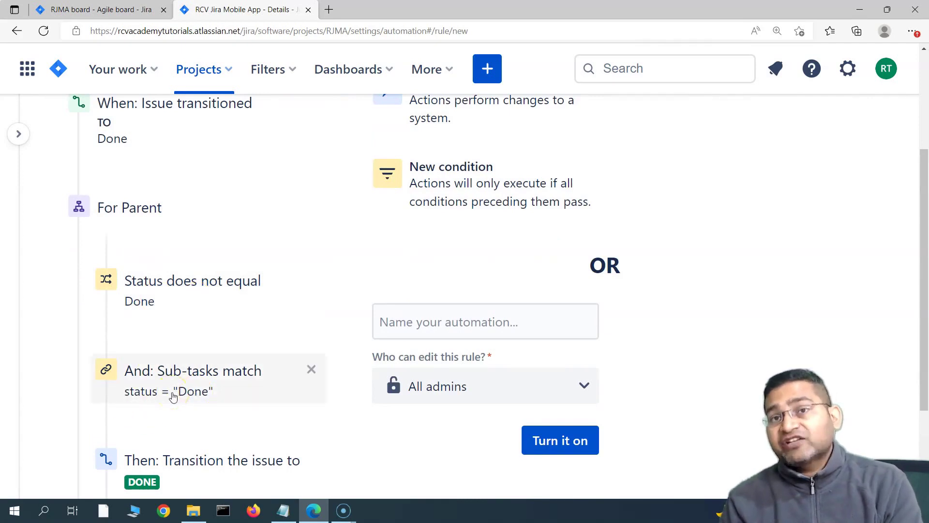
scroll(218, 390, "down", 1)
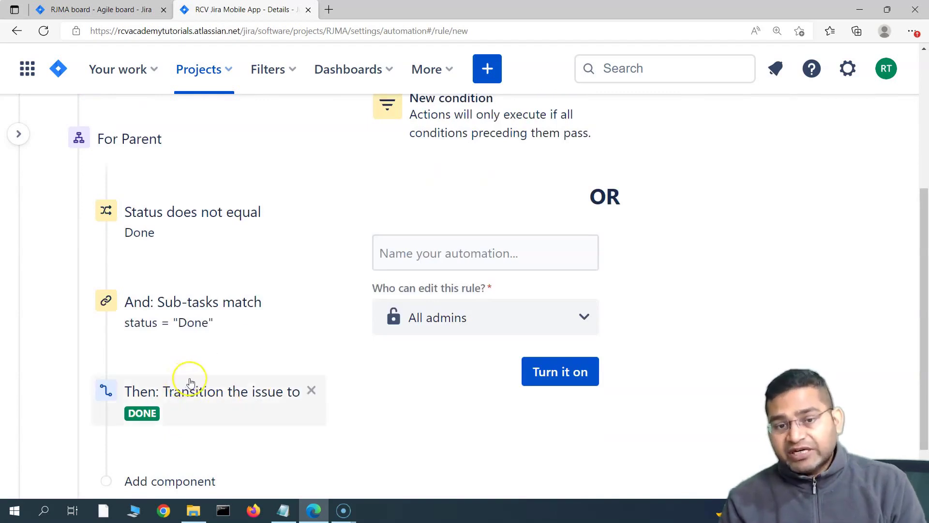
scroll(189, 376, "up", 1)
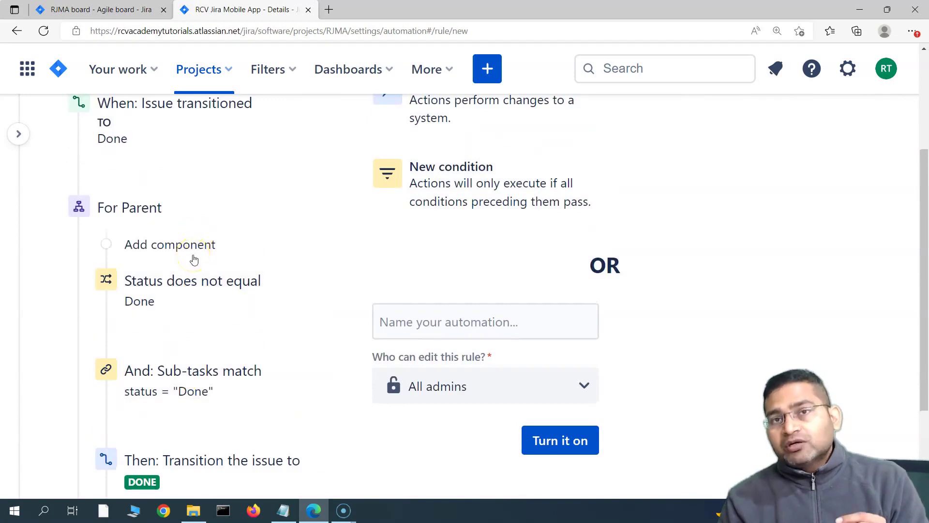
scroll(183, 243, "up", 2)
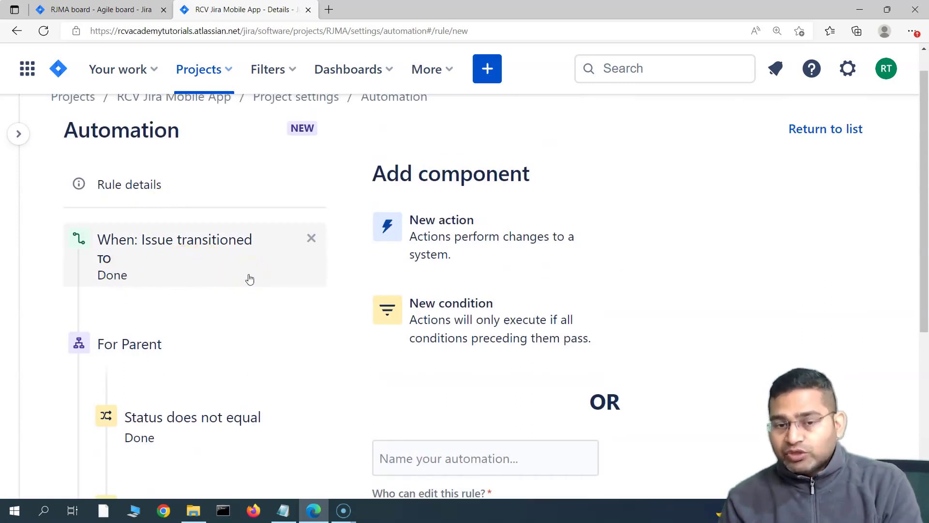
Name the rule "close story as soon as all subtasks in story are closed" and turn it on
scroll(250, 279, "down", 2)
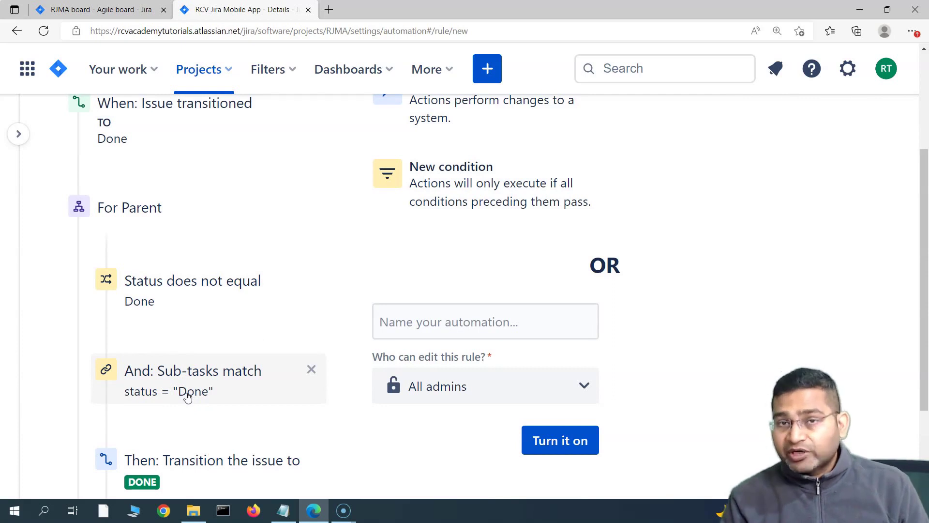
scroll(182, 392, "down", 2)
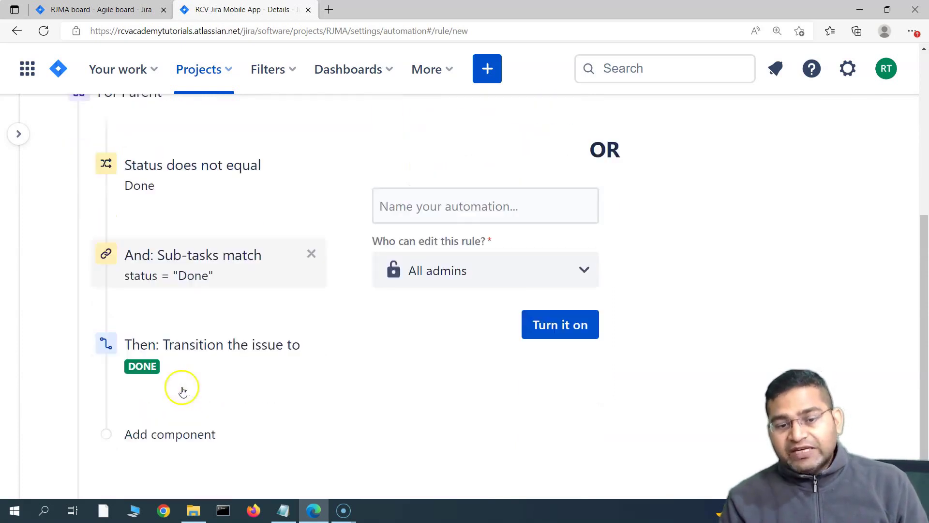
scroll(183, 391, "down", 1)
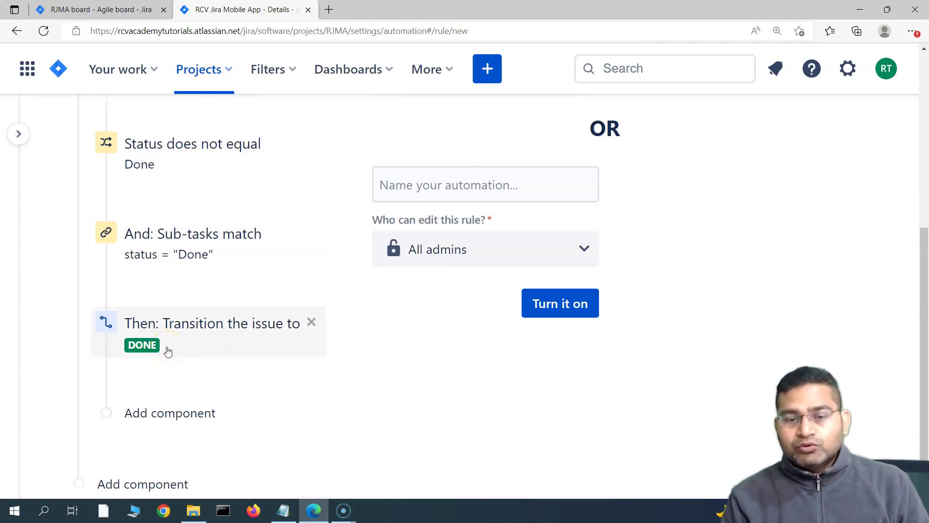
scroll(252, 412, "up", 2)
scroll(357, 332, "down", 1)
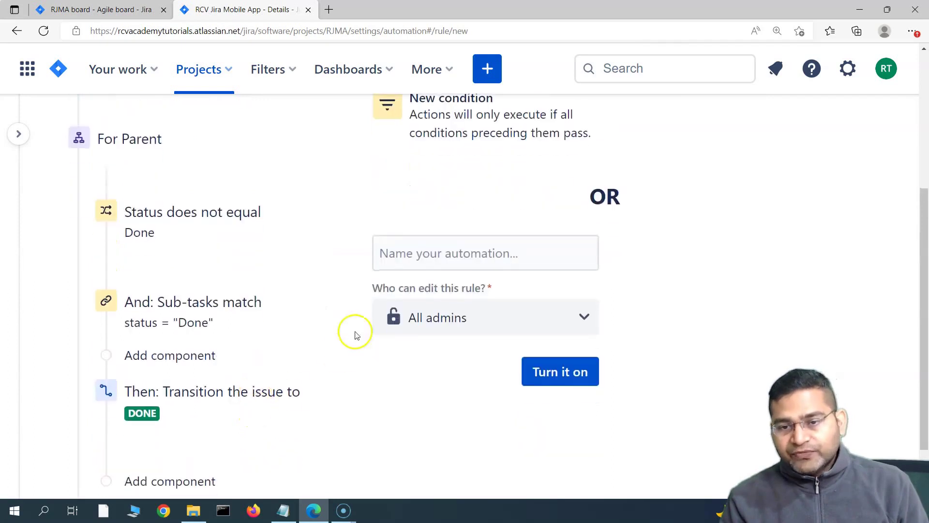
left_click(415, 256)
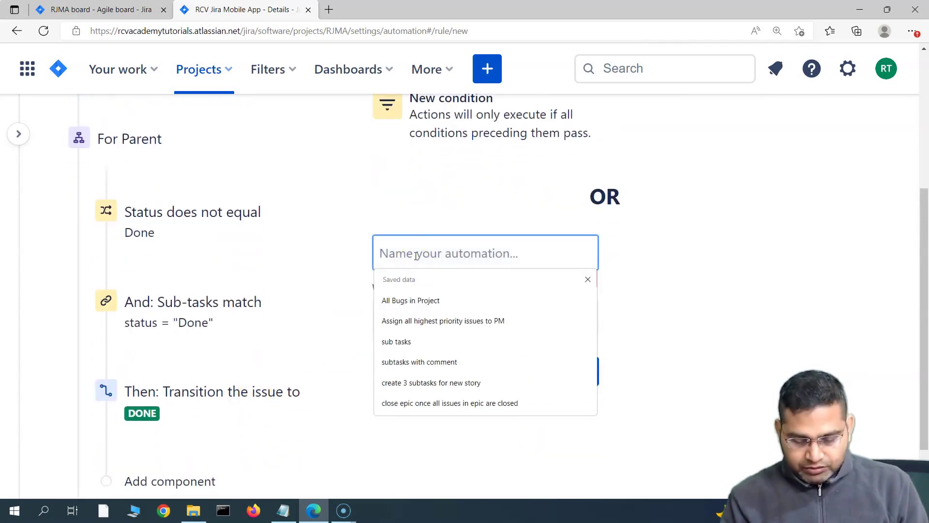
type("close story as soon")
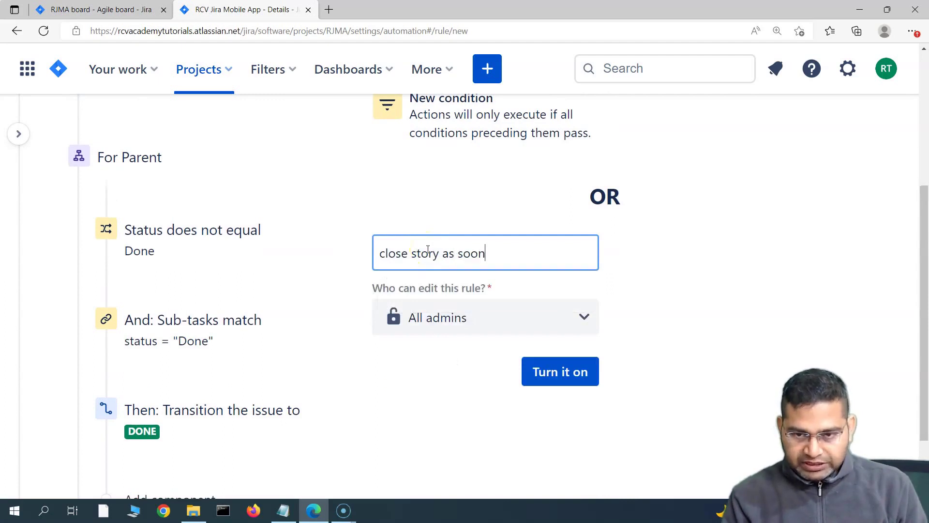
type(" as all sub")
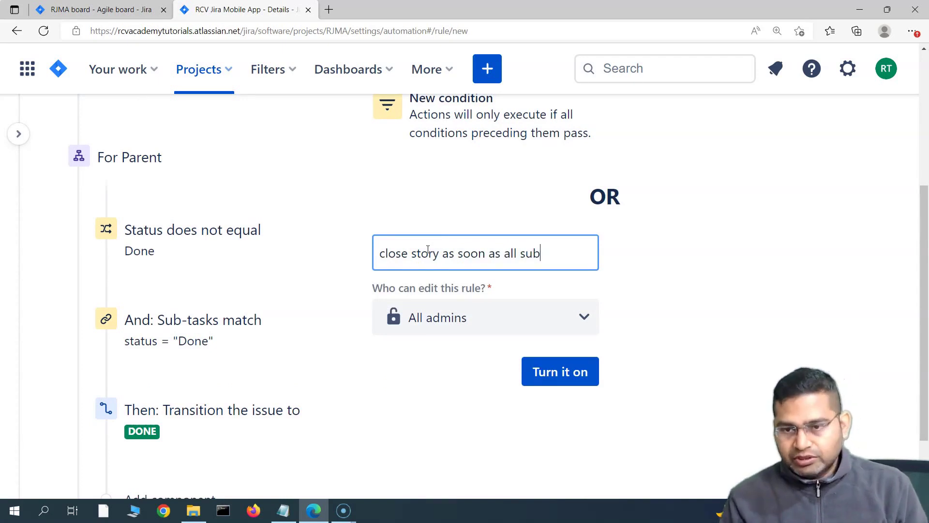
type("tasks in story are closed")
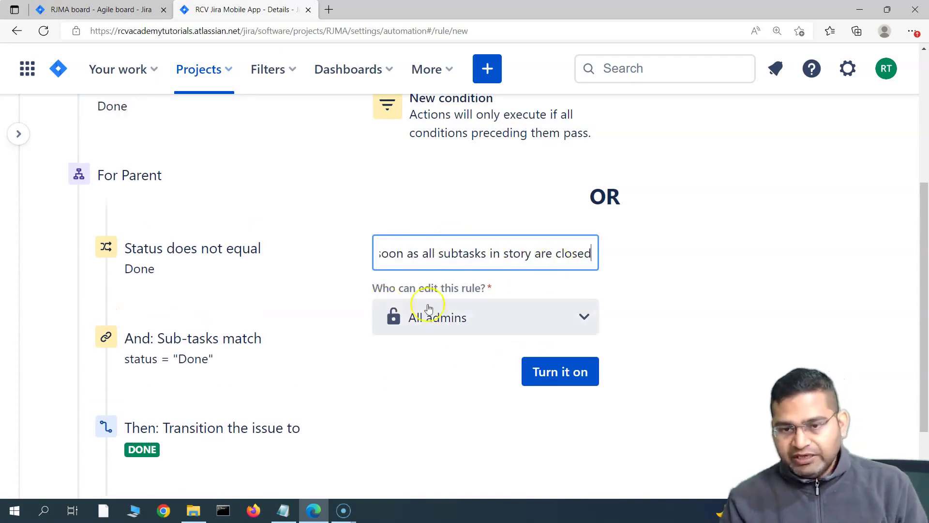
left_click(558, 372)
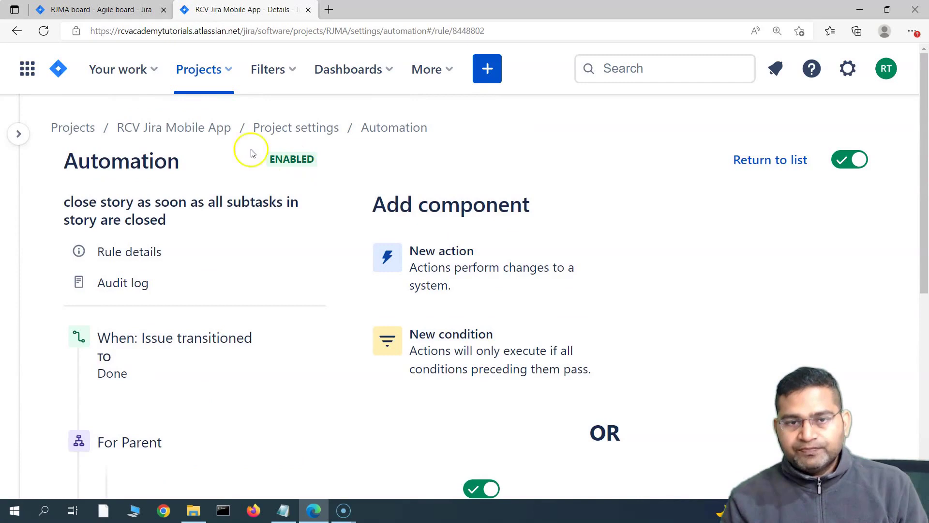
Return to the project board and open the story RJMA-1 on its own page in a new tab, showing its child issues
mouse_move(7, 148)
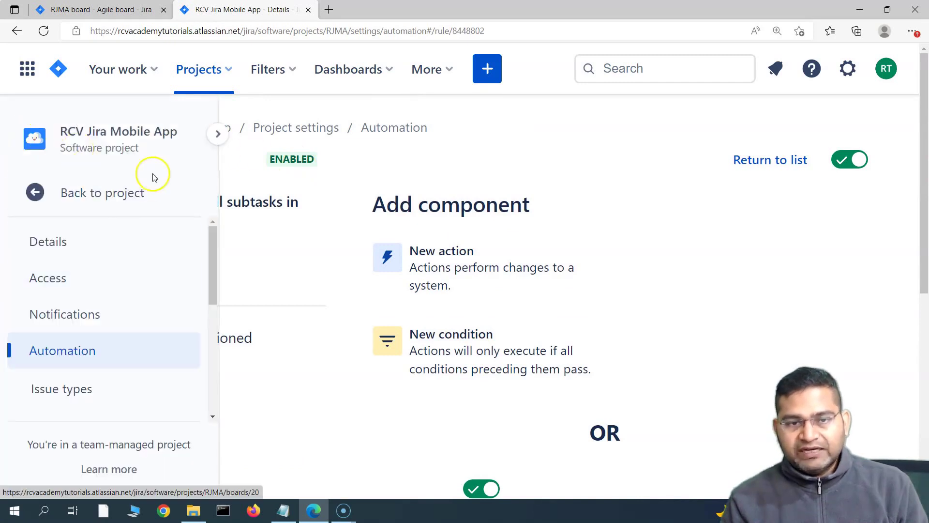
left_click(91, 199)
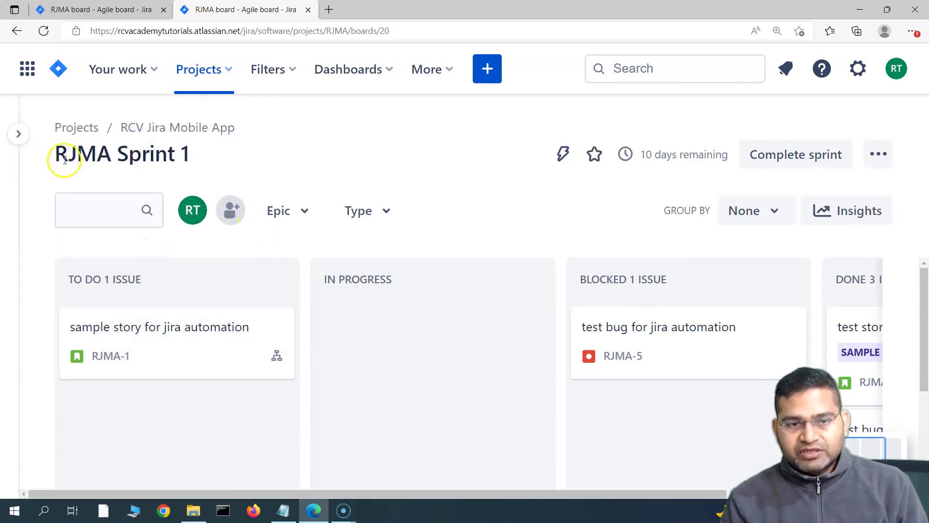
left_click(140, 340)
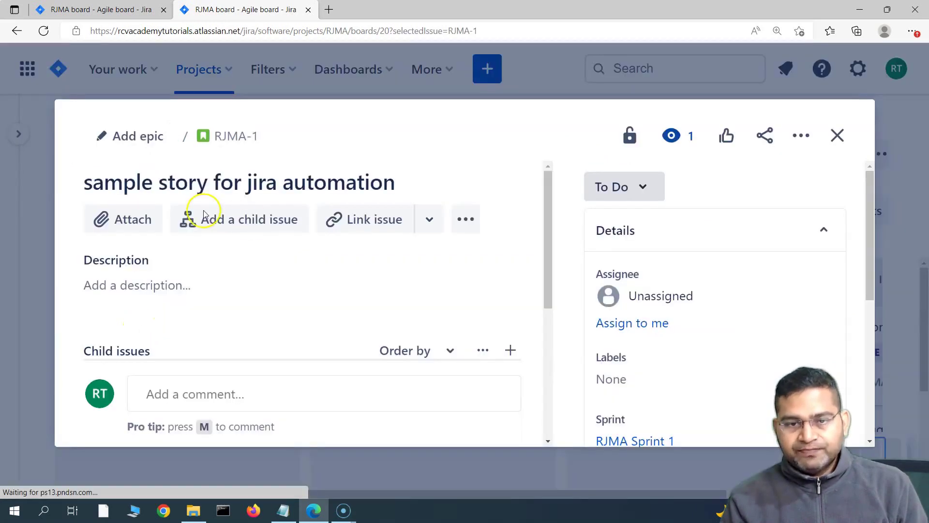
left_click(235, 138)
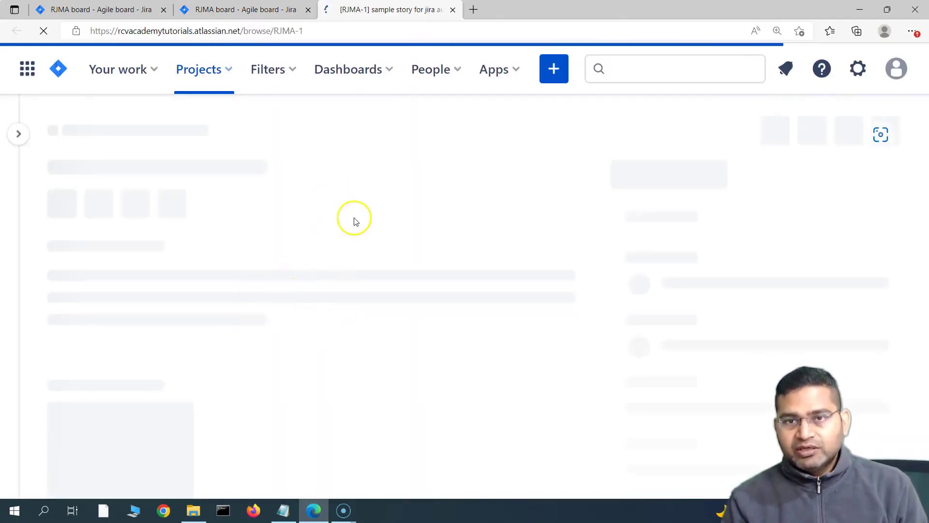
scroll(426, 293, "down", 1)
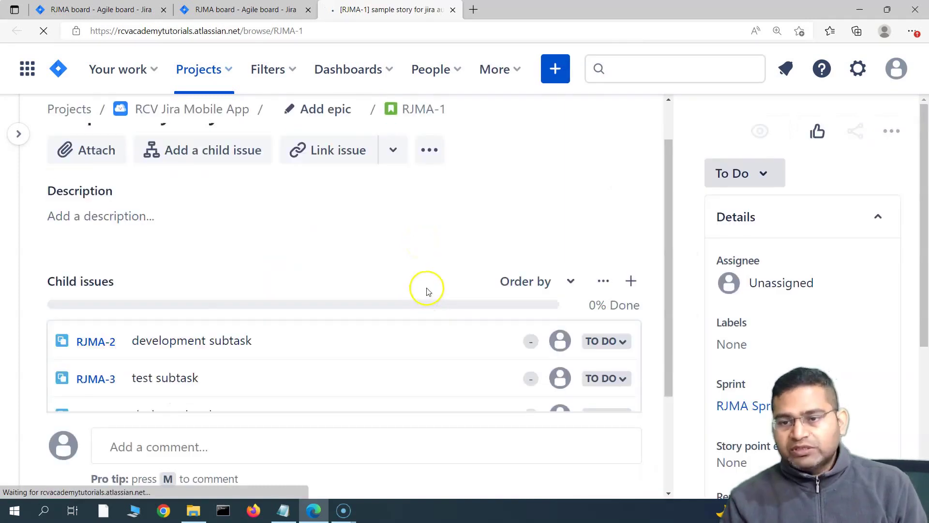
scroll(412, 302, "down", 1)
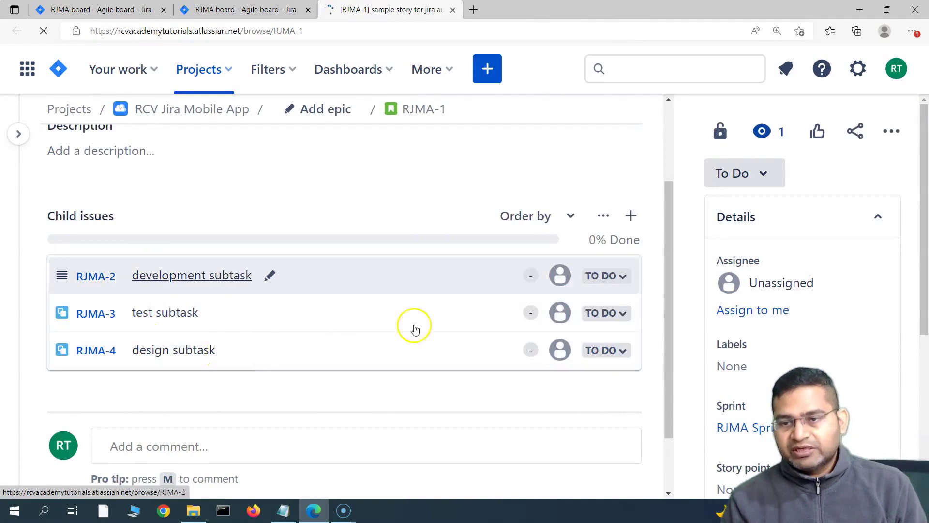
Set the status of the development subtask RJMA-2 to Done and check the parent story's status
left_click(621, 278)
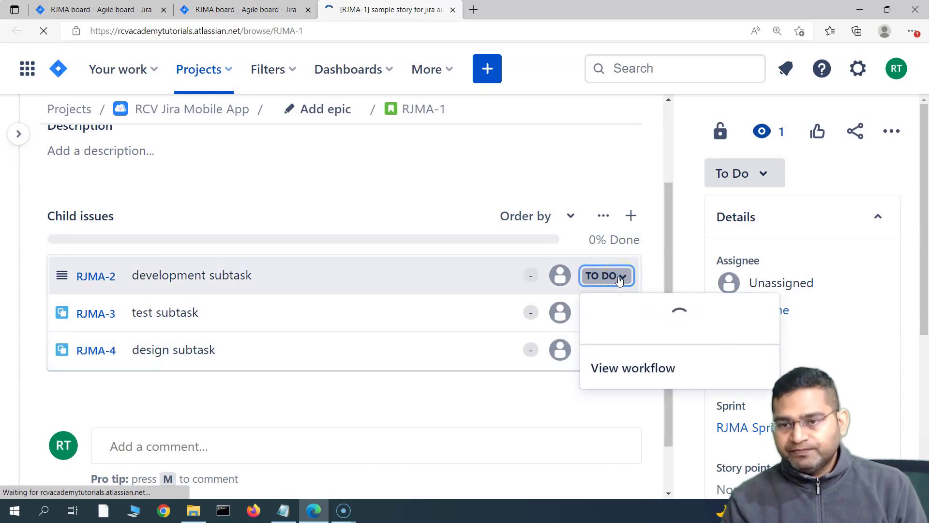
left_click(628, 362)
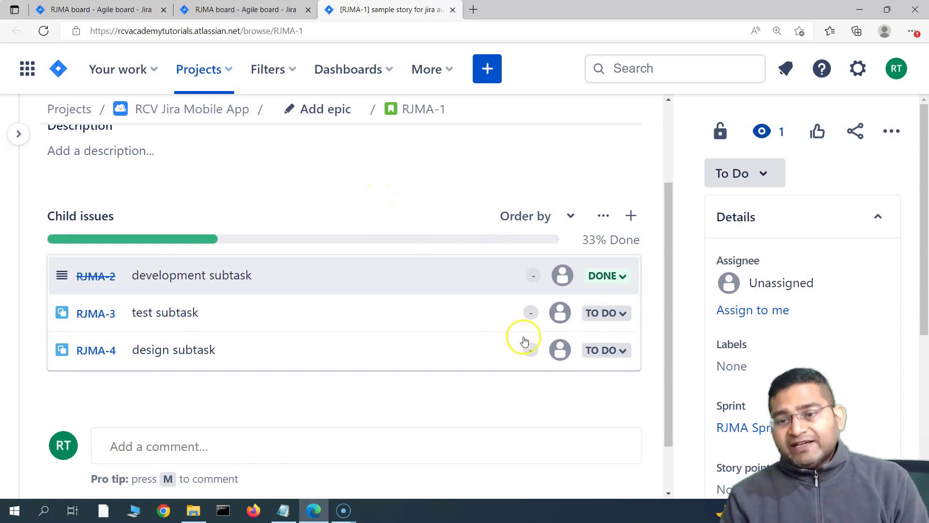
scroll(499, 306, "up", 3)
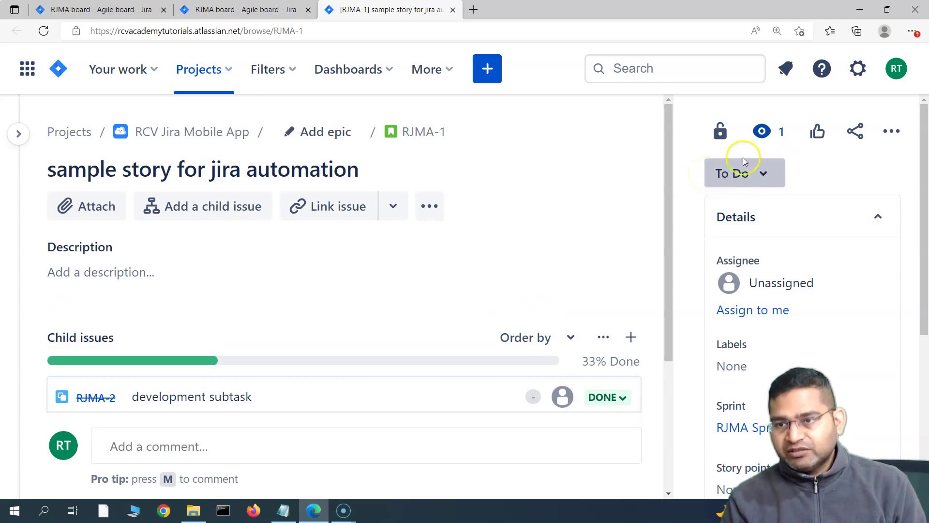
scroll(556, 309, "down", 2)
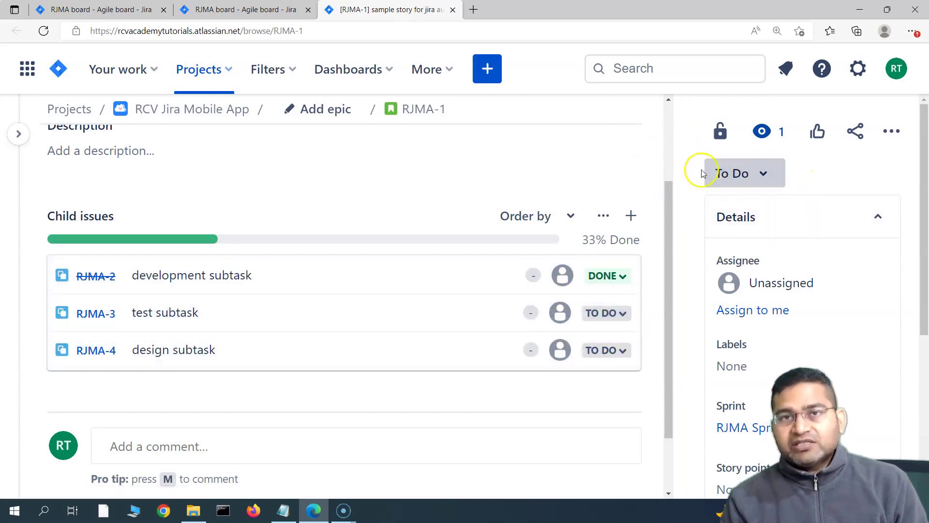
Set the status of the test subtask RJMA-3 to Done and check the parent story's status again
left_click(629, 320)
left_click(624, 403)
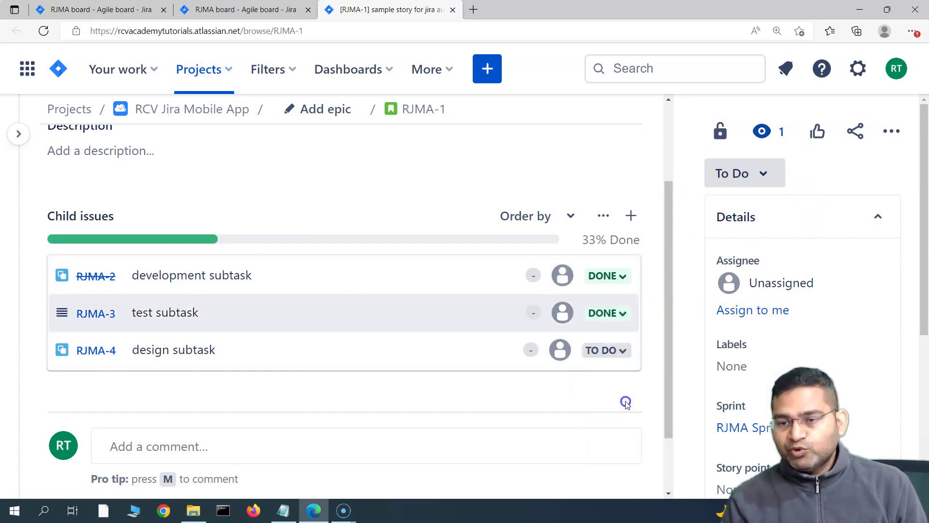
left_click(501, 192)
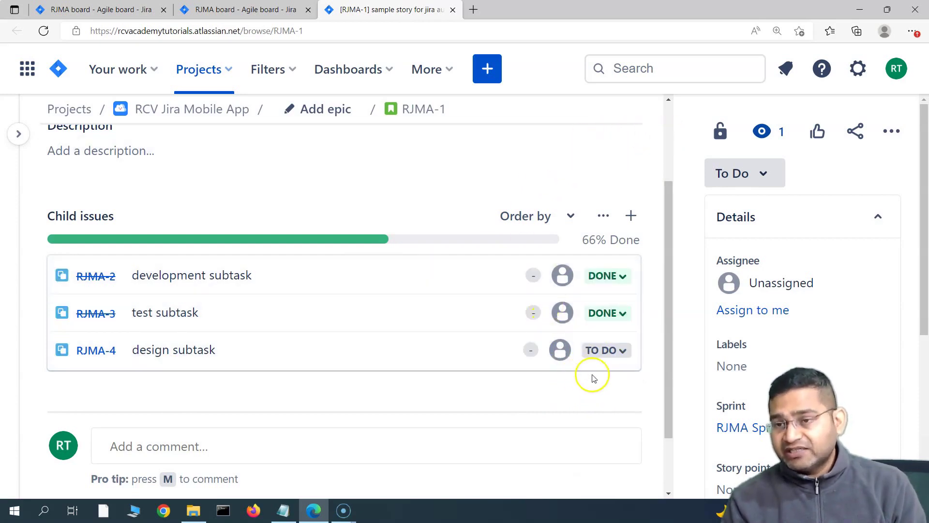
left_click(720, 131)
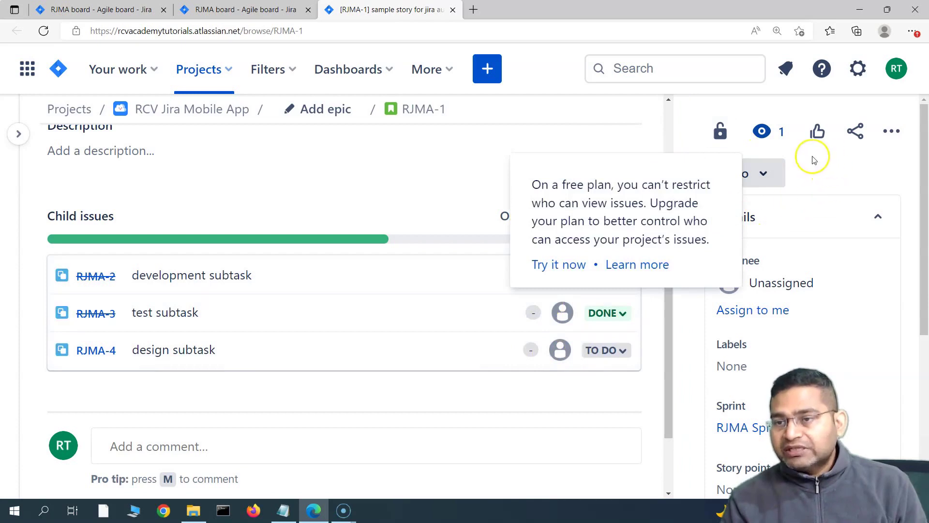
left_click(838, 168)
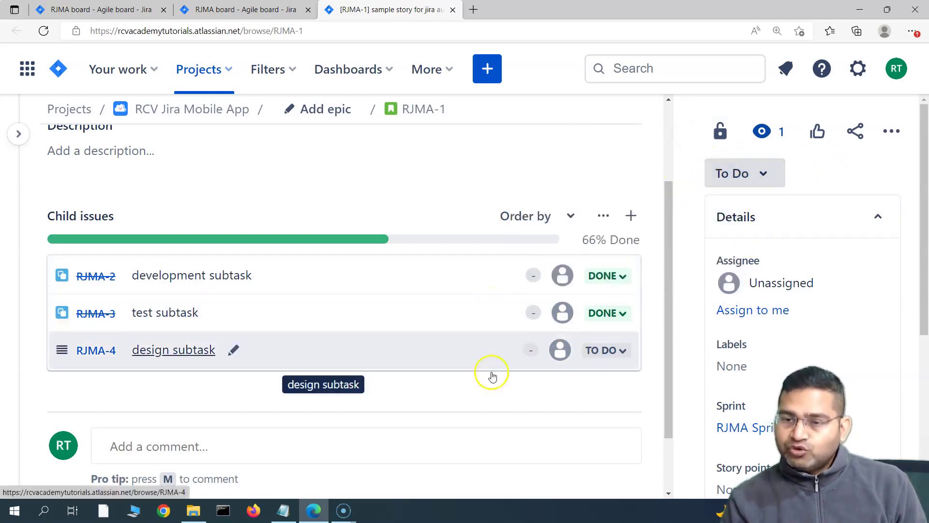
Set the status of the design subtask RJMA-4 to Done and check whether the parent story has been transitioned
left_click(622, 352)
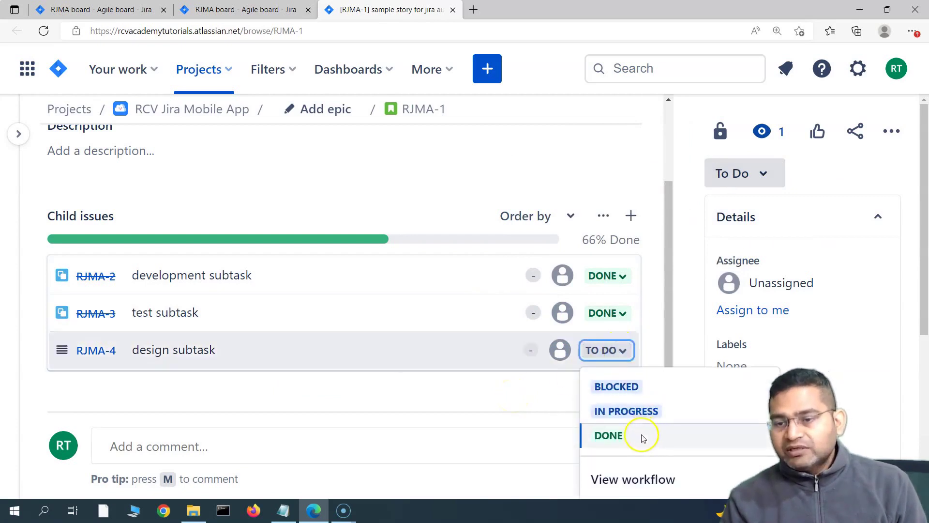
left_click(642, 438)
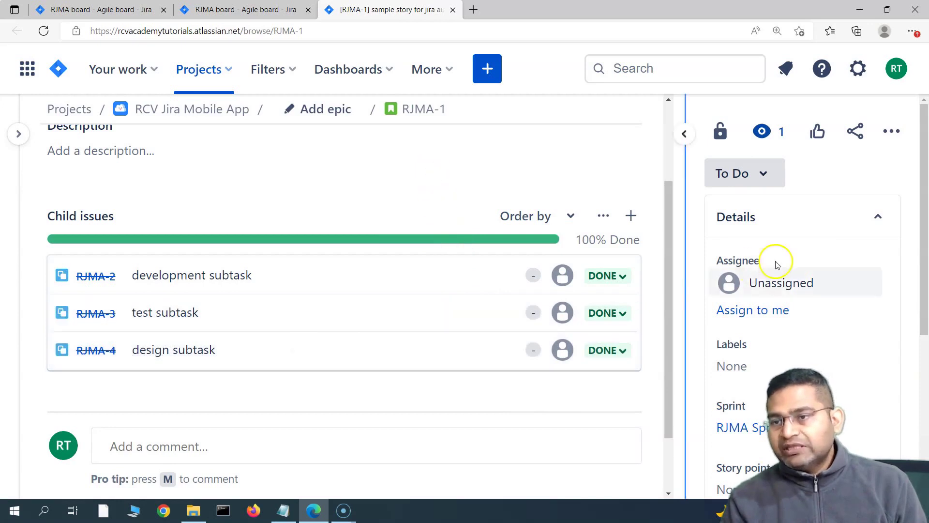
left_click(720, 129)
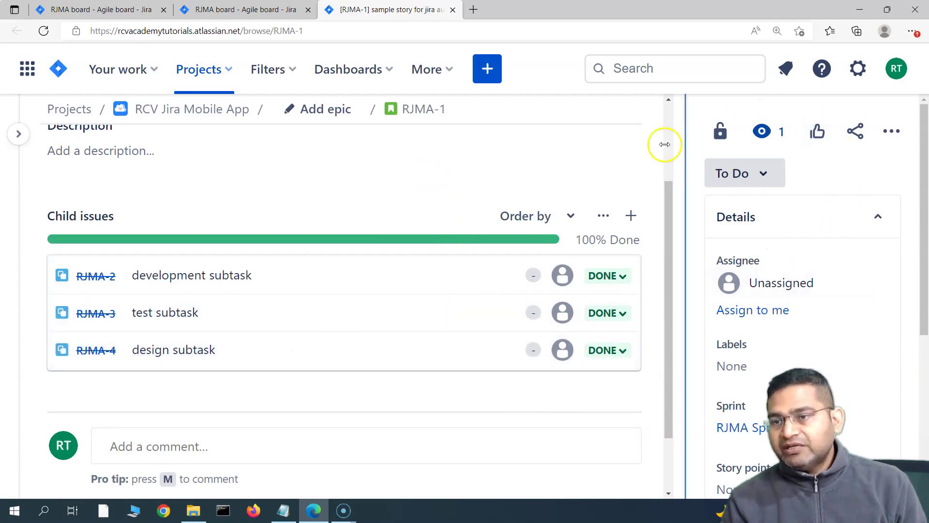
left_click(385, 183)
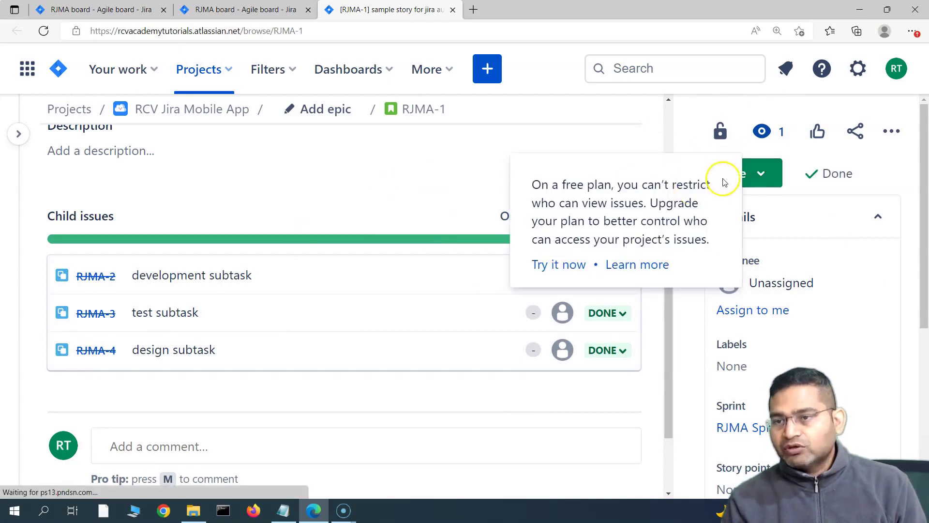
left_click(398, 198)
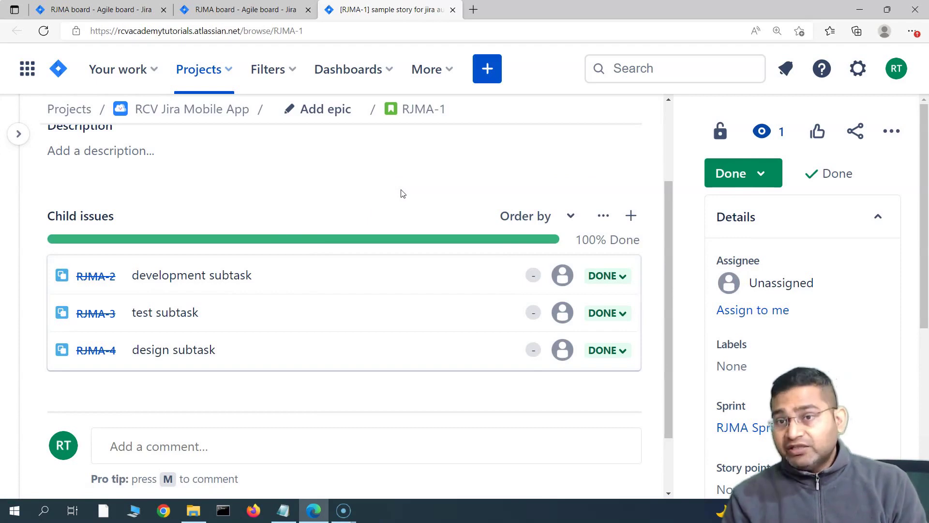
left_click(719, 135)
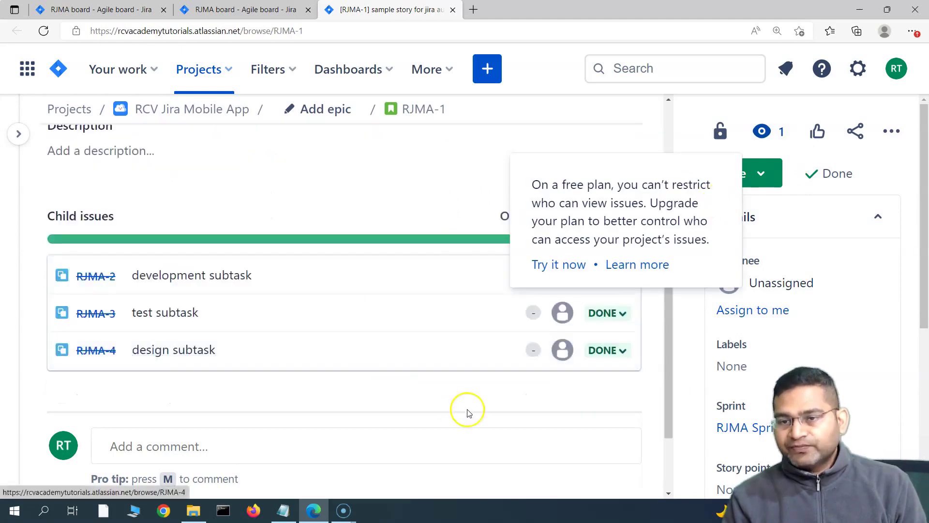
left_click(373, 206)
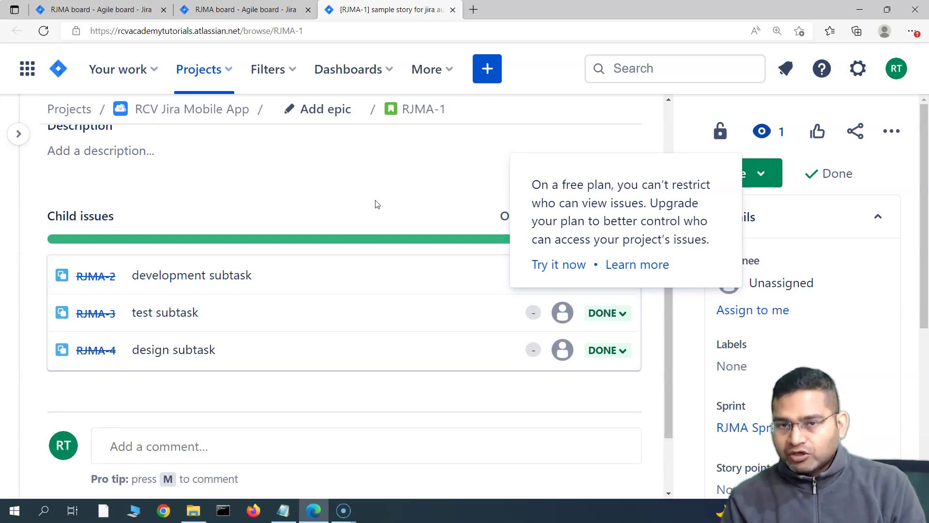
left_click(400, 176)
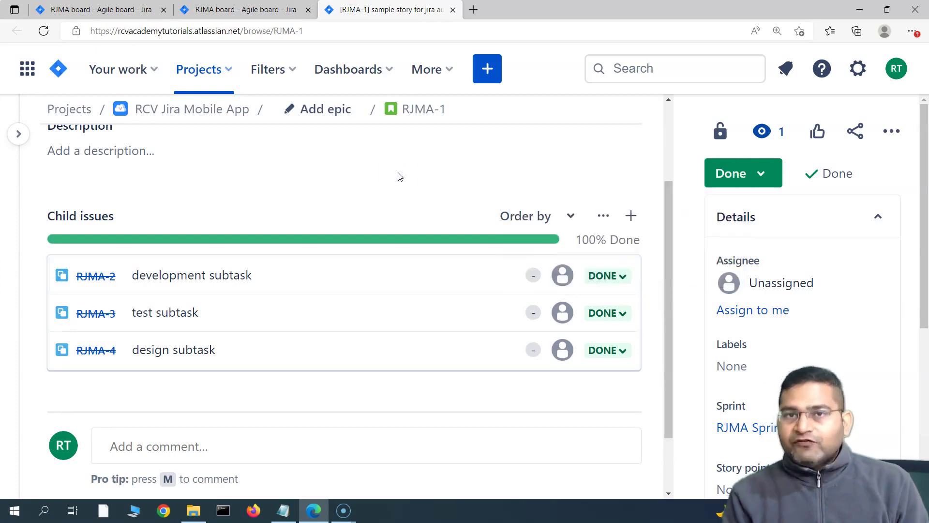